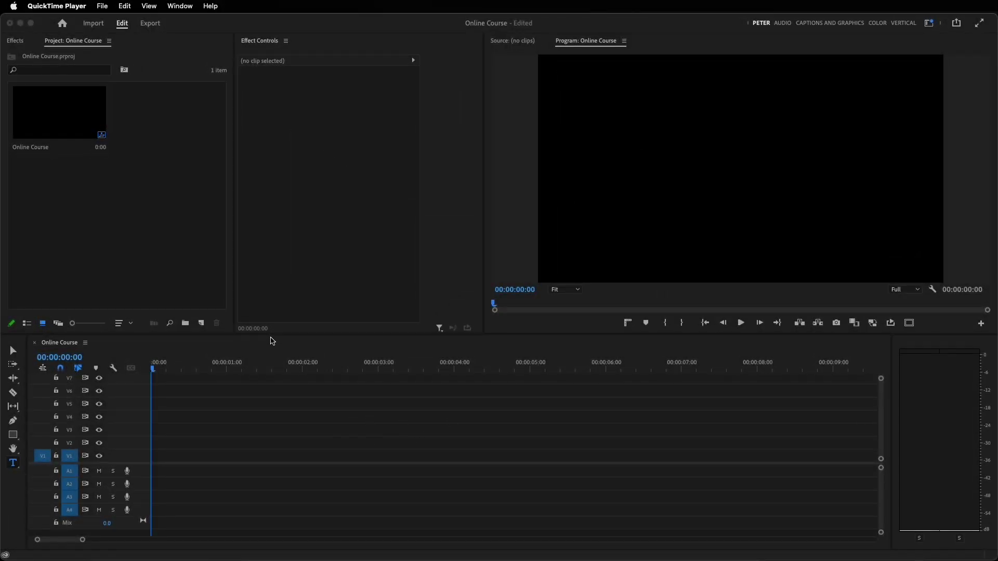
- Bring Premiere Pro to the front and dismiss the File menu without choosing anything
left_click(109, 149)
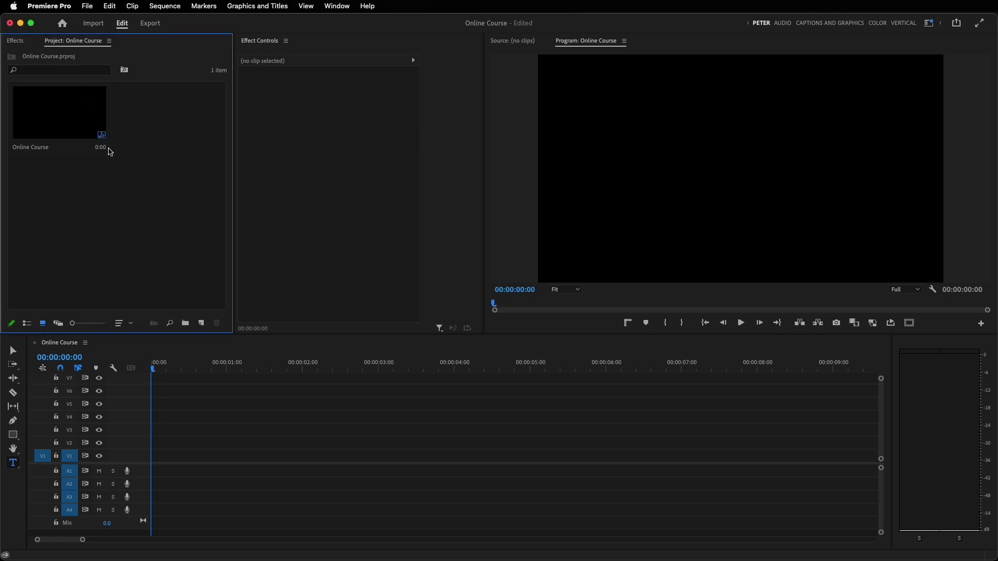
left_click(93, 9)
mouse_move(92, 21)
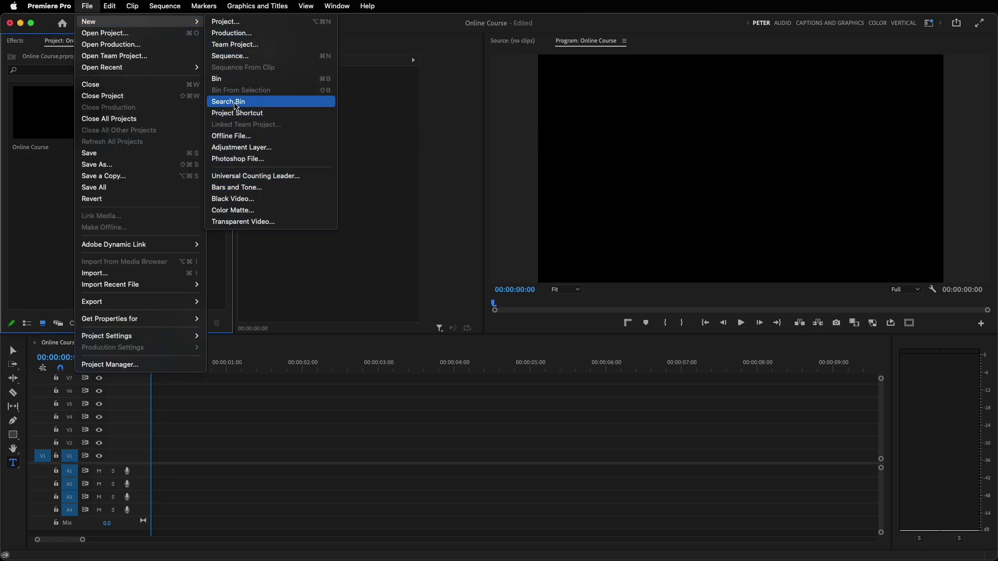
left_click(226, 395)
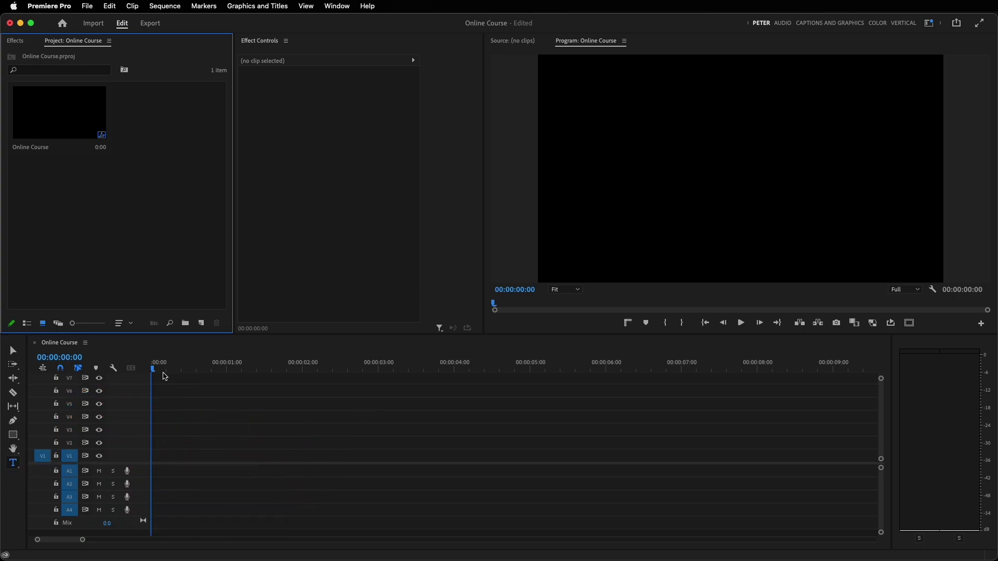
- Import the news-reporter-talking-live .mov from Downloads and place it on V1 of Online Course
double_click(163, 254)
left_click(373, 169)
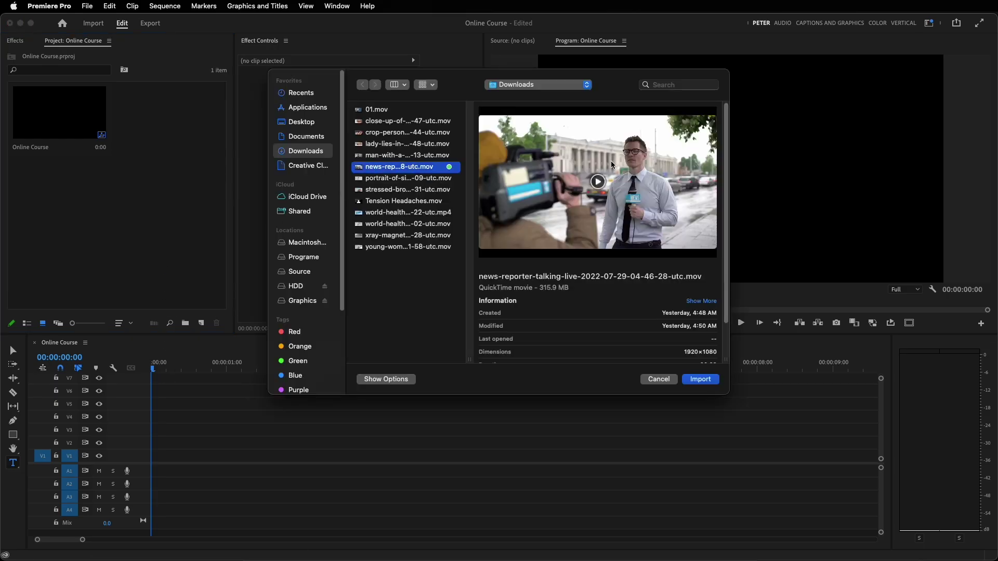
left_click(702, 381)
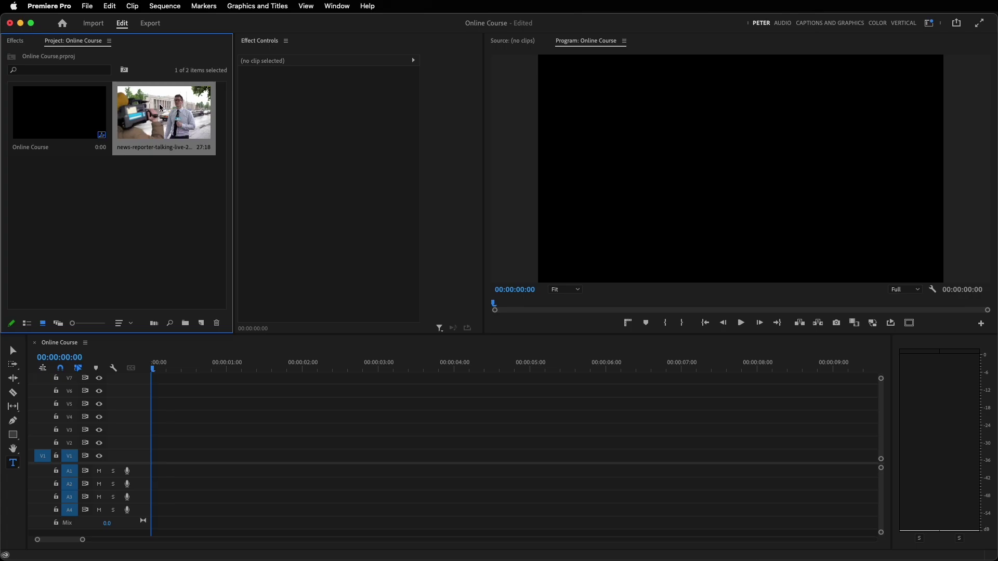
mouse_move(162, 108)
left_mouse_down()
mouse_move(143, 463)
mouse_move(255, 457)
left_mouse_up()
mouse_move(200, 366)
left_mouse_down()
mouse_move(318, 369)
mouse_move(229, 369)
left_mouse_up()
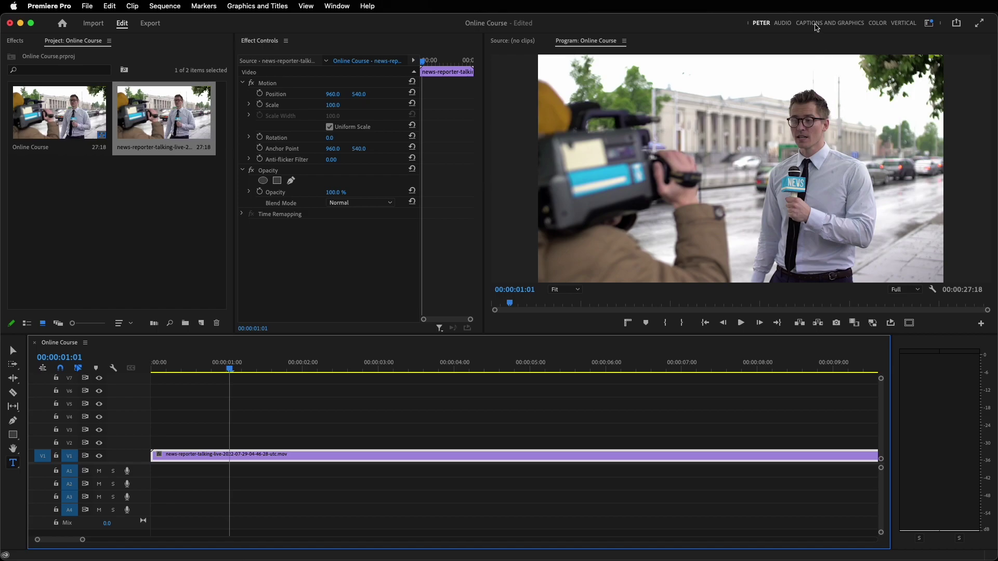
- In Captions and Graphics, draw a rectangle bar across the lower frame, widened past the left edge
left_click(844, 24)
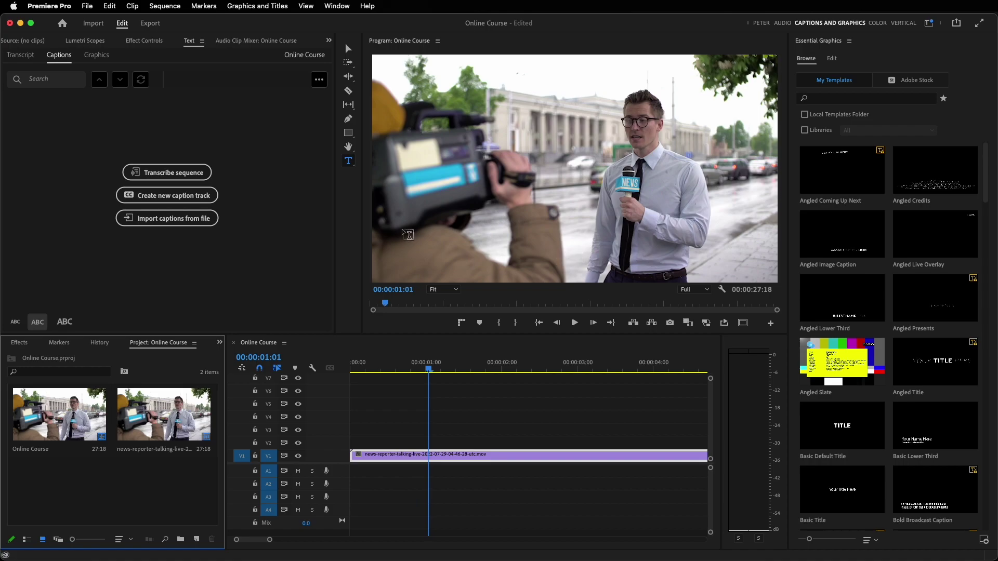
left_click(347, 135)
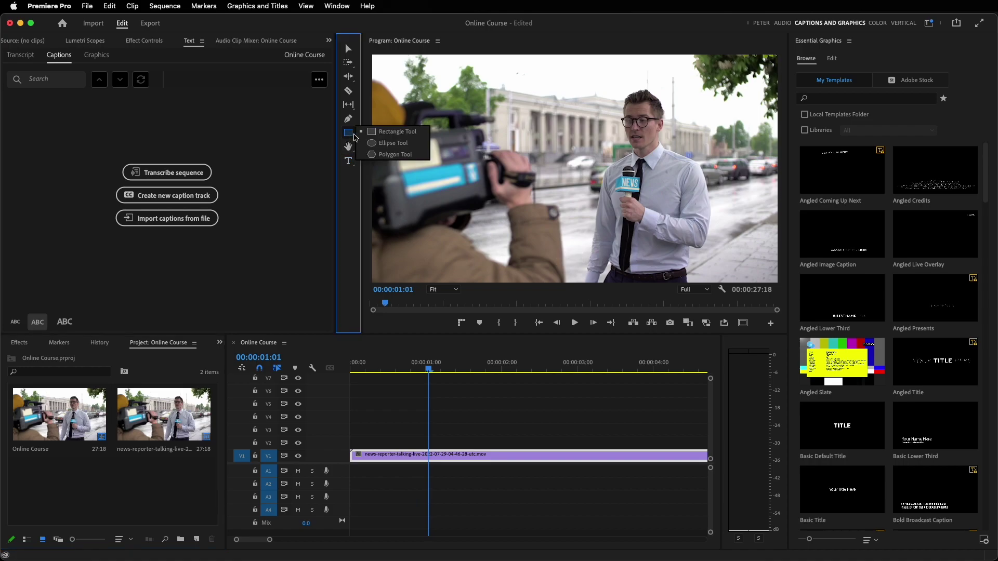
left_click_drag(347, 137, 372, 134)
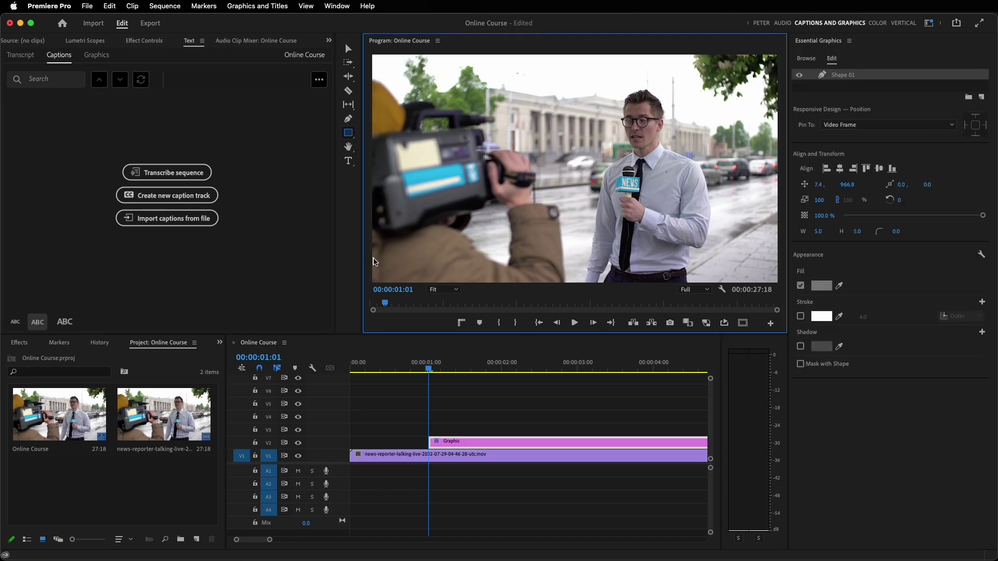
left_click_drag(376, 259, 784, 282)
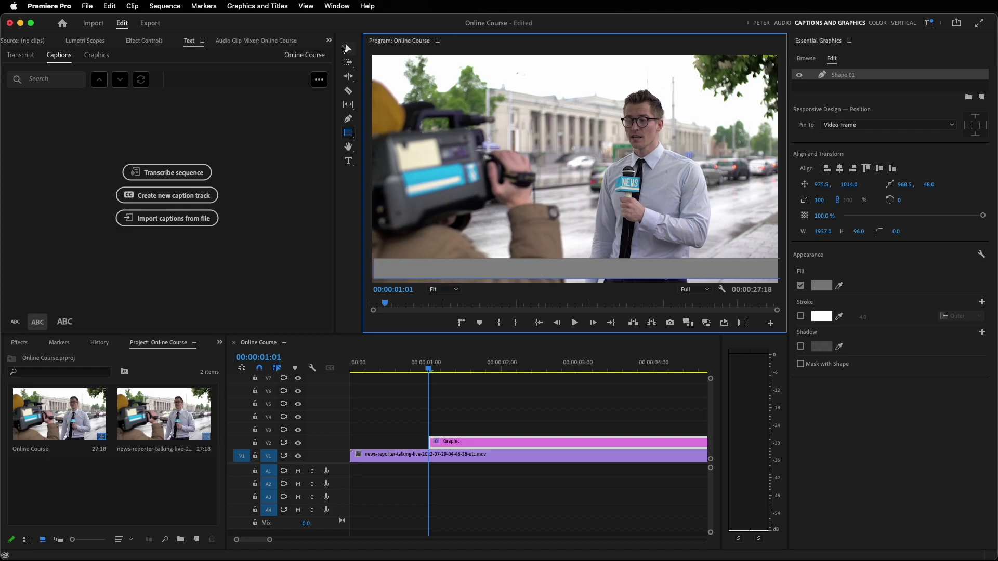
left_click(348, 48)
left_click_drag(376, 269, 331, 270)
- Fill the bar black, make it slightly shorter, and extend its graphic clip earlier
left_click(826, 289)
left_click(468, 361)
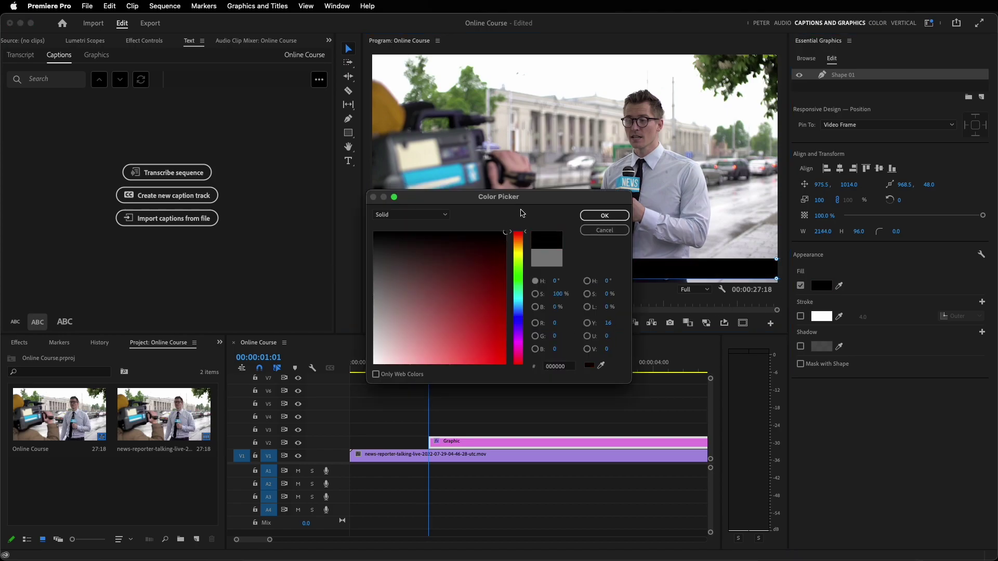
left_click(601, 218)
left_click_drag(555, 259, 555, 263)
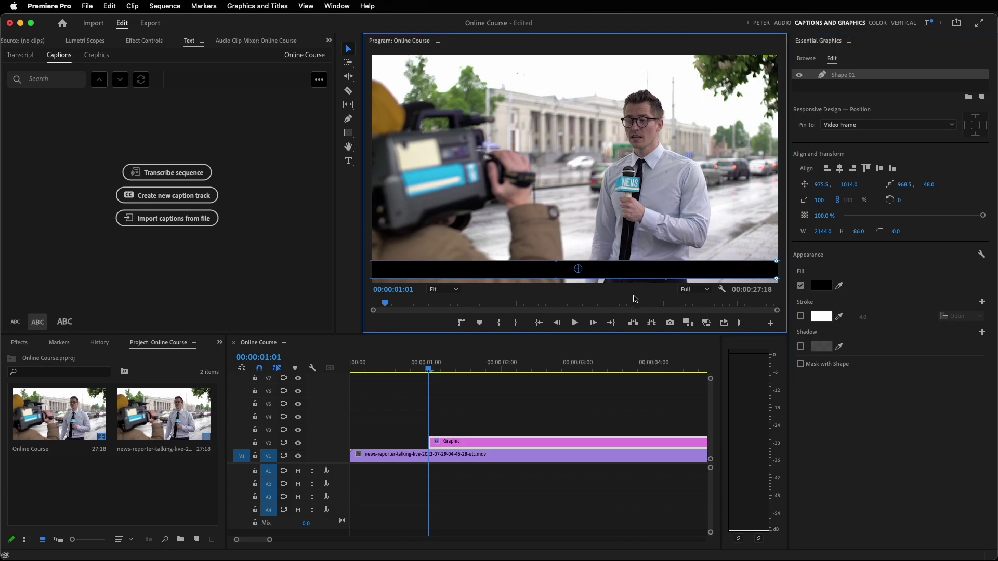
left_click_drag(429, 442, 315, 446)
- Zoom the timeline out and extend the bar graphic to the reporter clip's end
key("minus")
key("minus")
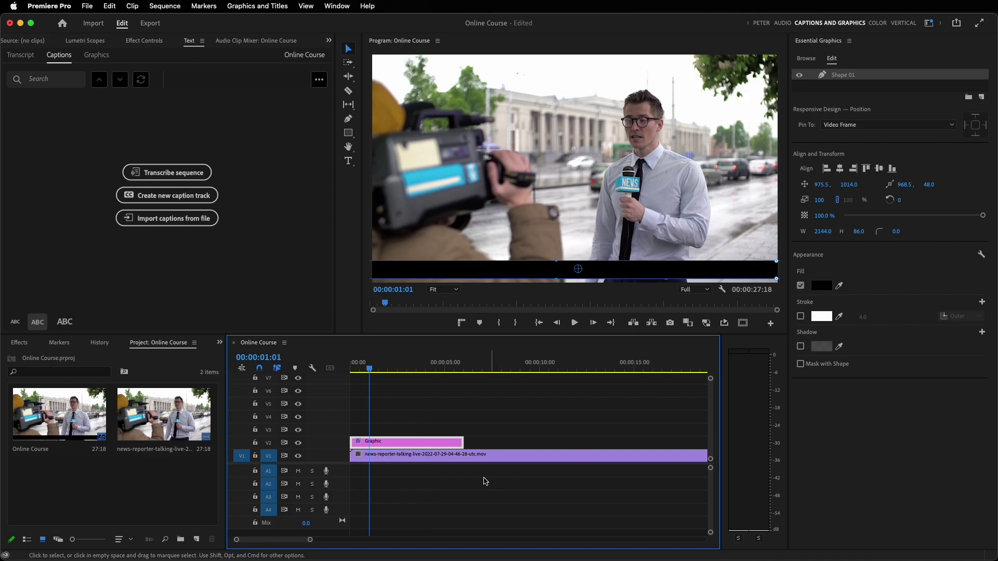
key("minus")
left_click_drag(405, 442, 611, 442)
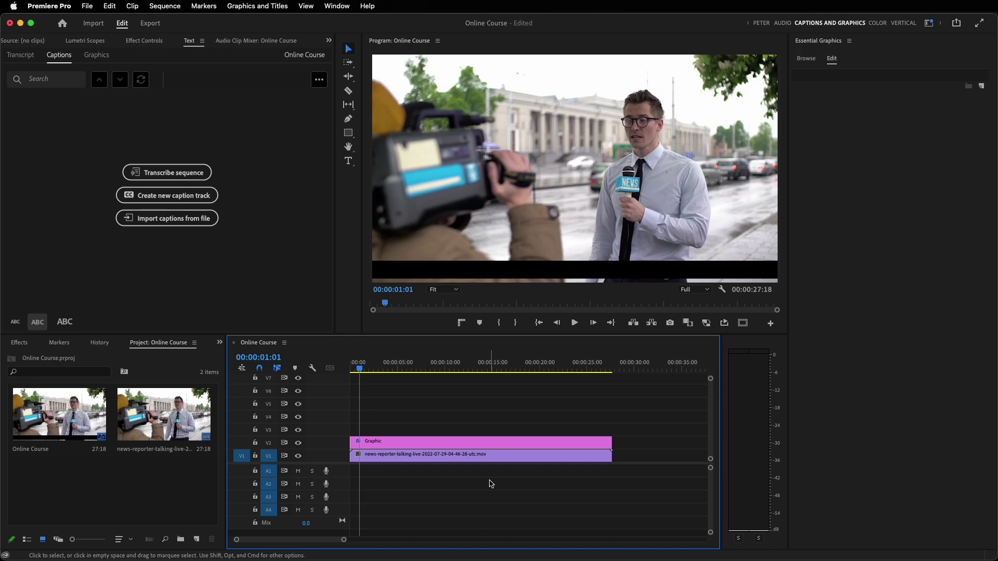
- At 00:00, start a new Type tool text box above the bar
left_click(430, 443)
key("Home")
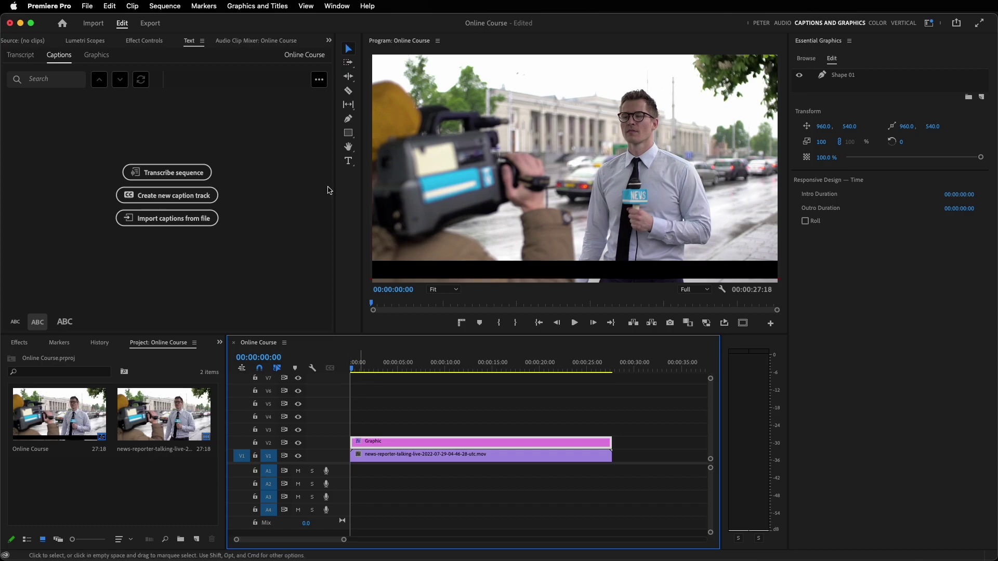
left_click(349, 161)
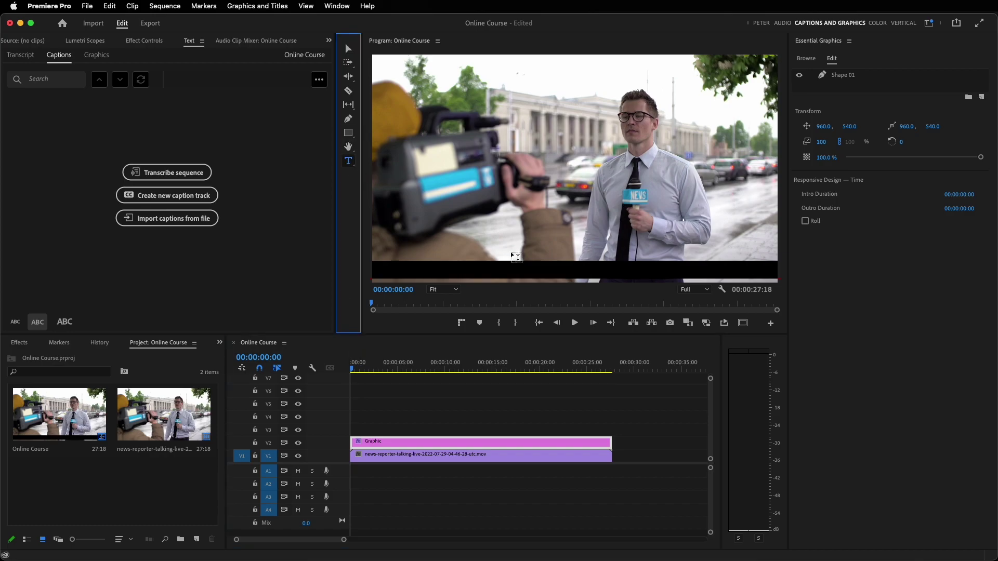
left_click(482, 237)
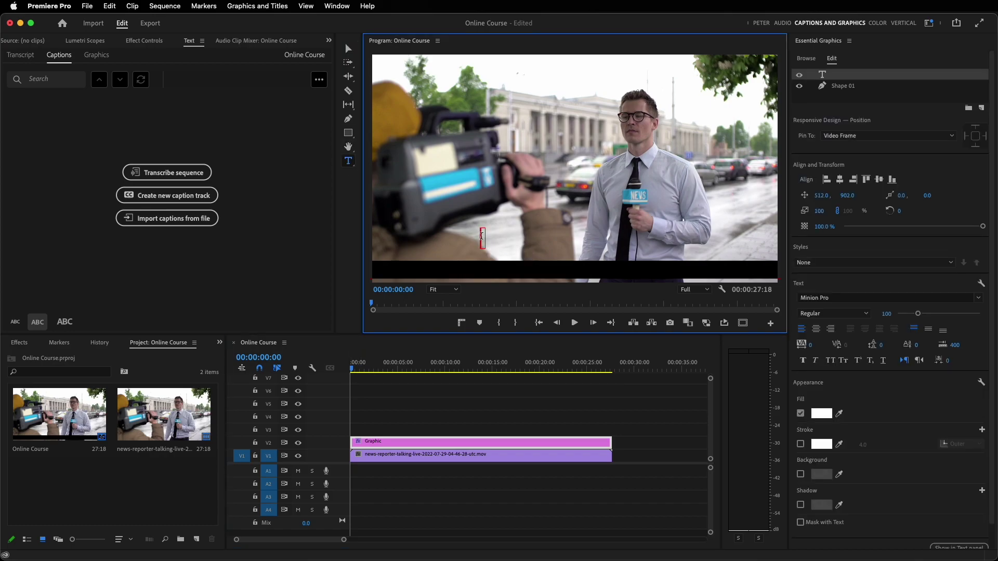
mouse_move(649, 560)
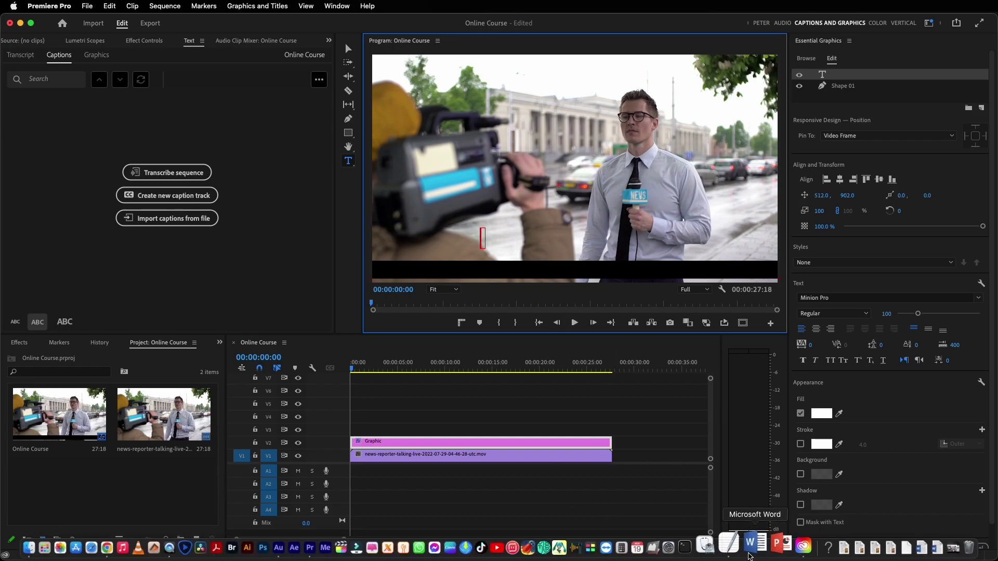
- Select and copy the whole Arabic news paragraph in TextEdit's Untitled 2, then return to Premiere Pro
left_click(729, 544)
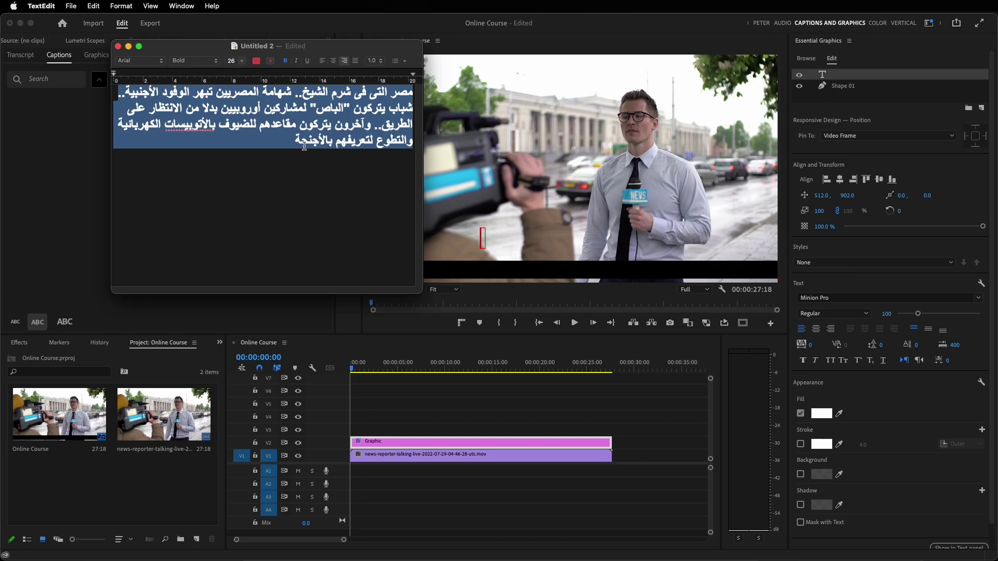
left_click_drag(304, 147, 339, 62)
left_click(483, 242)
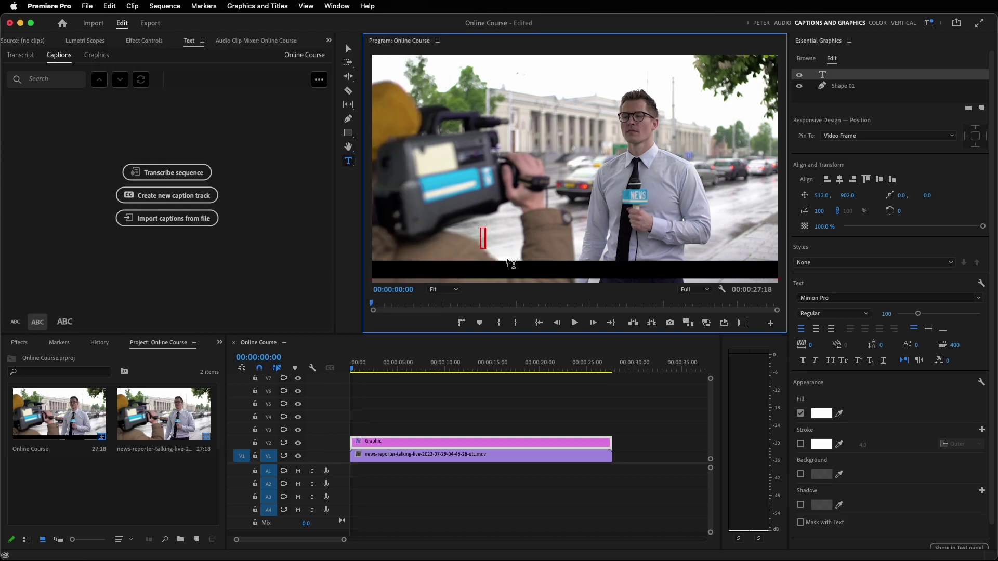
- Paste the Arabic news into the text box and move it down onto the black bar
key("super+v")
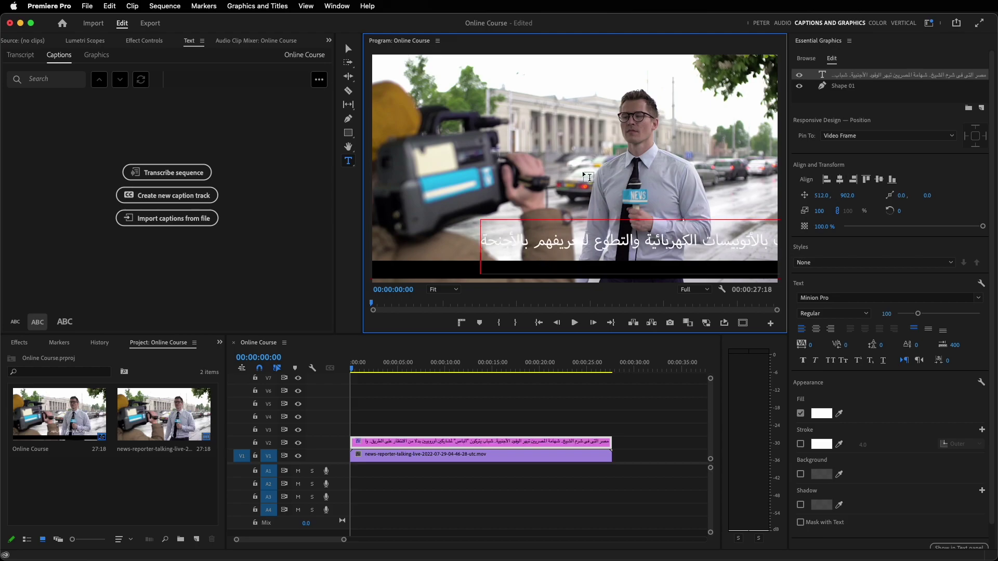
left_click(348, 48)
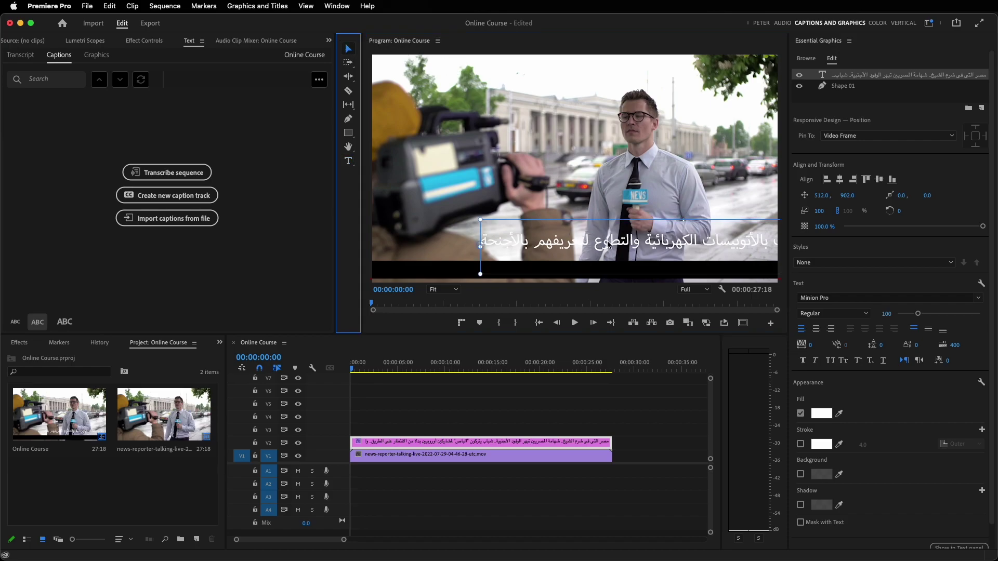
left_click_drag(608, 244, 500, 271)
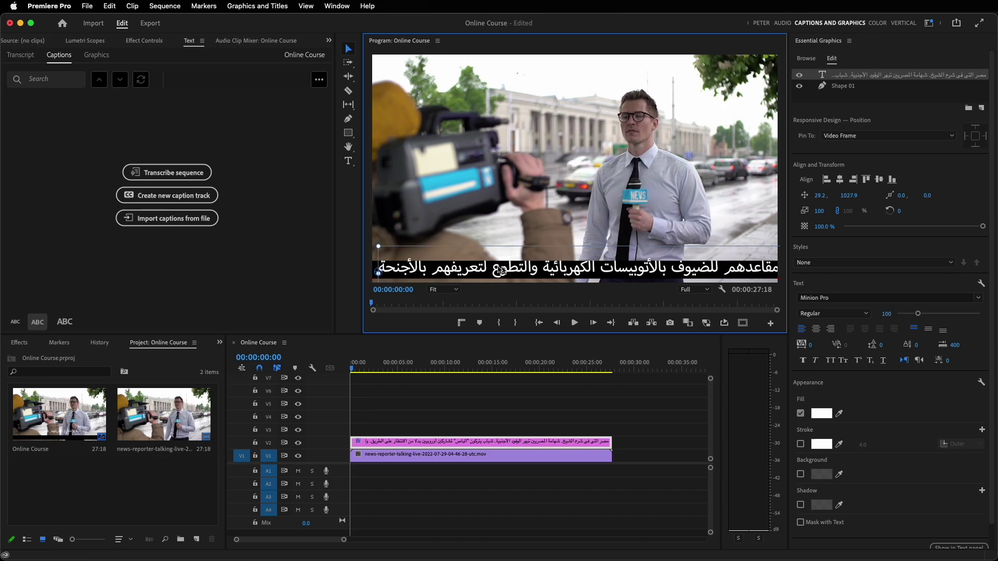
- Scale the Arabic line to 72% and shift it out of frame to X −4383.8
left_click_drag(378, 245, 380, 246)
left_click_drag(389, 252, 409, 261)
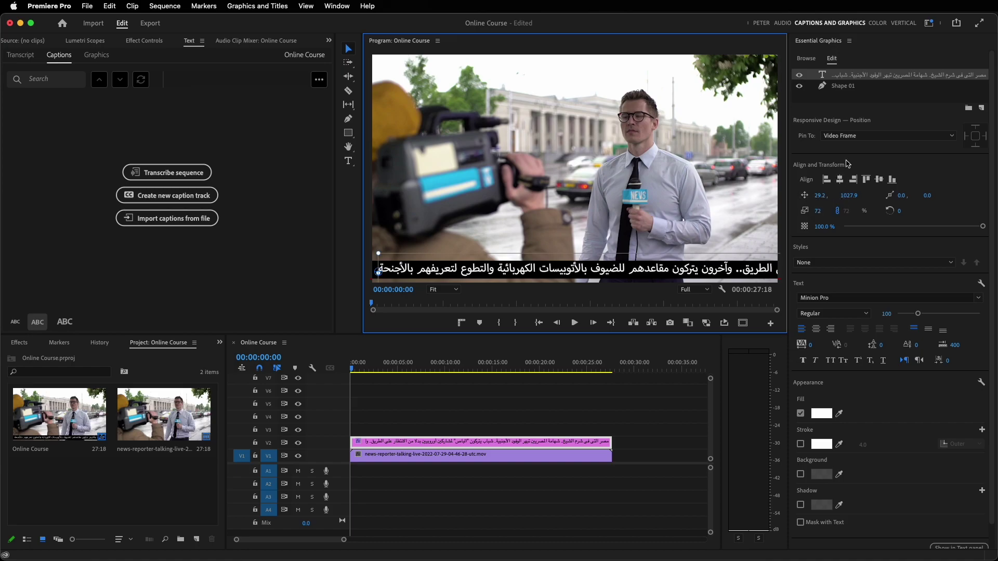
mouse_move(821, 195)
left_mouse_down()
mouse_move(779, 195)
mouse_move(827, 180)
mouse_move(790, 196)
mouse_move(837, 195)
mouse_move(800, 195)
left_mouse_up()
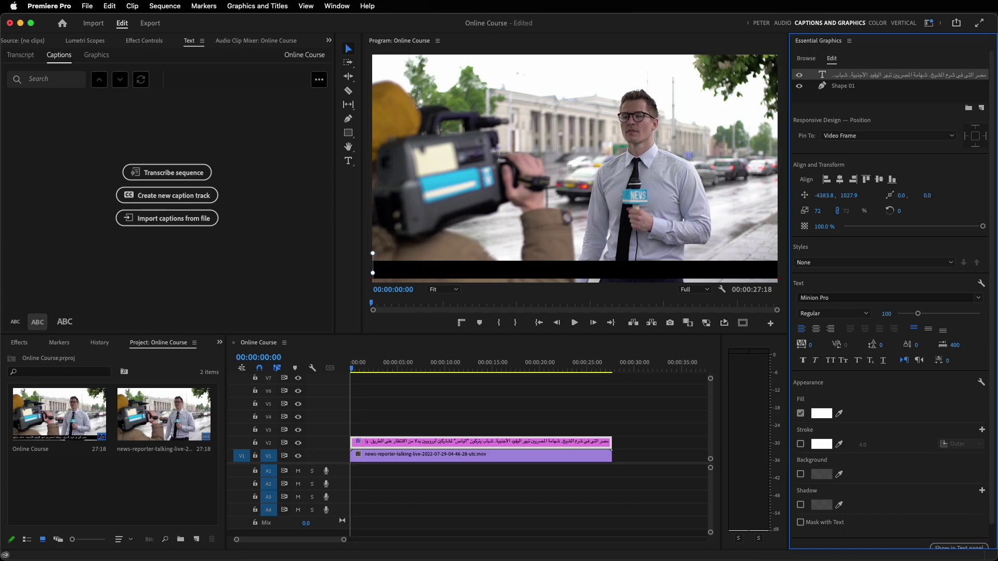
- Keyframe the text's Position X so the Arabic line scrolls across the bar, and preview it
left_click_drag(823, 195, 812, 190)
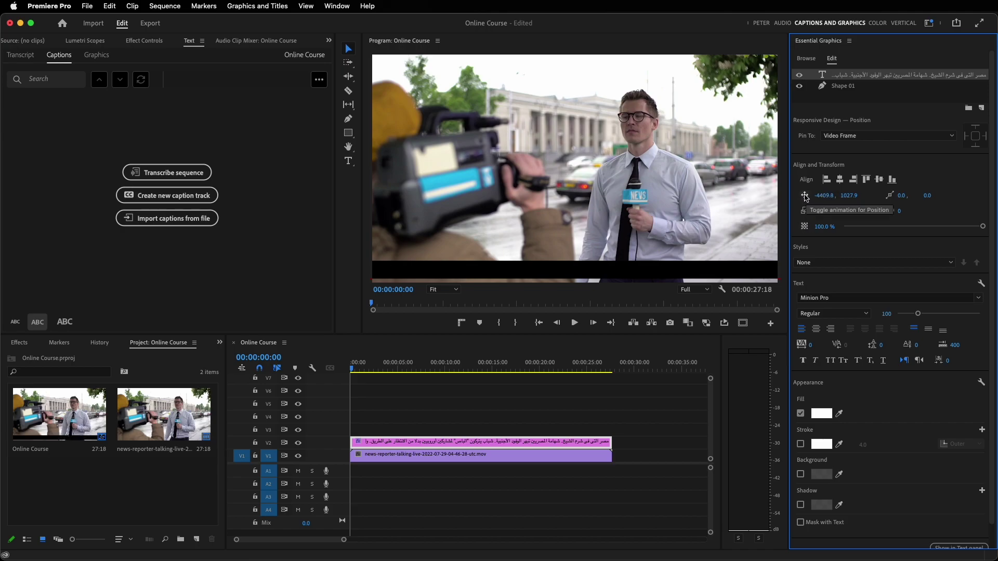
left_click(805, 196)
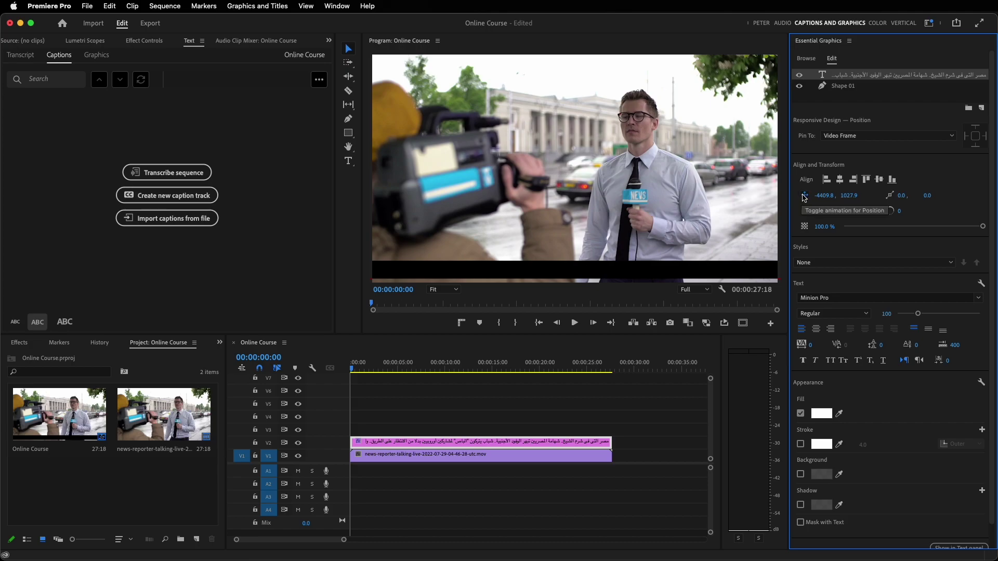
left_click_drag(383, 371, 615, 374)
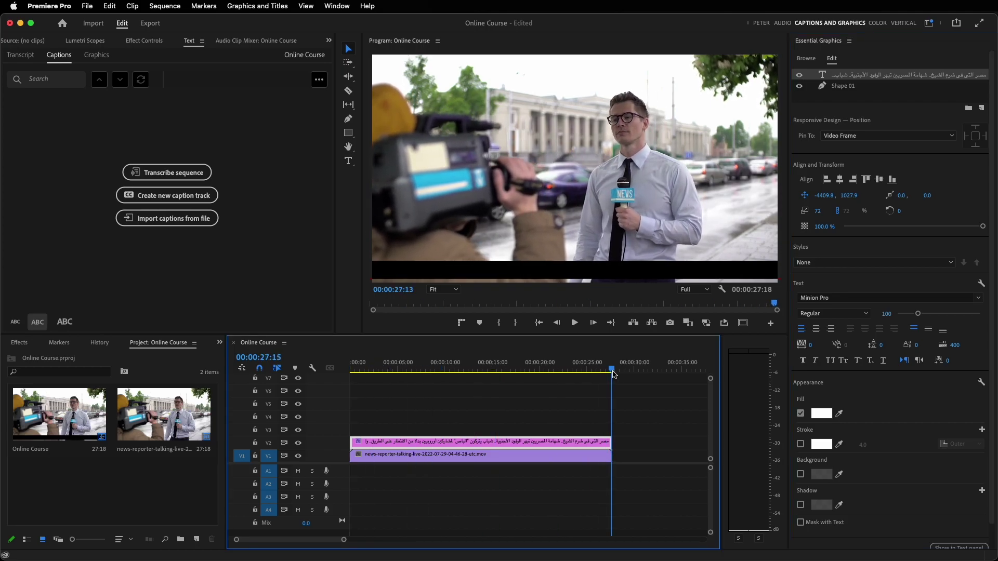
left_click(824, 195)
left_click_drag(825, 195, 977, 195)
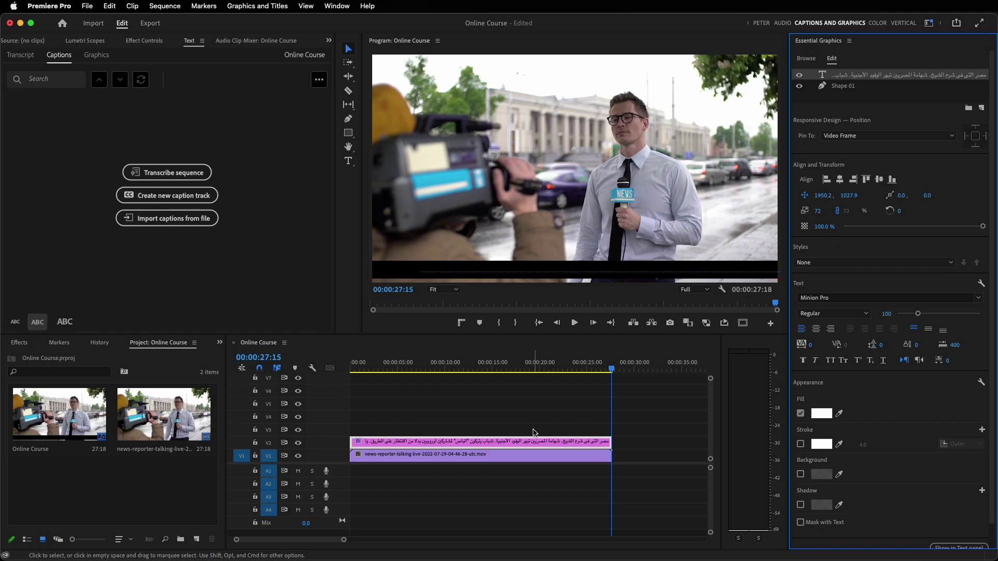
left_click(352, 370)
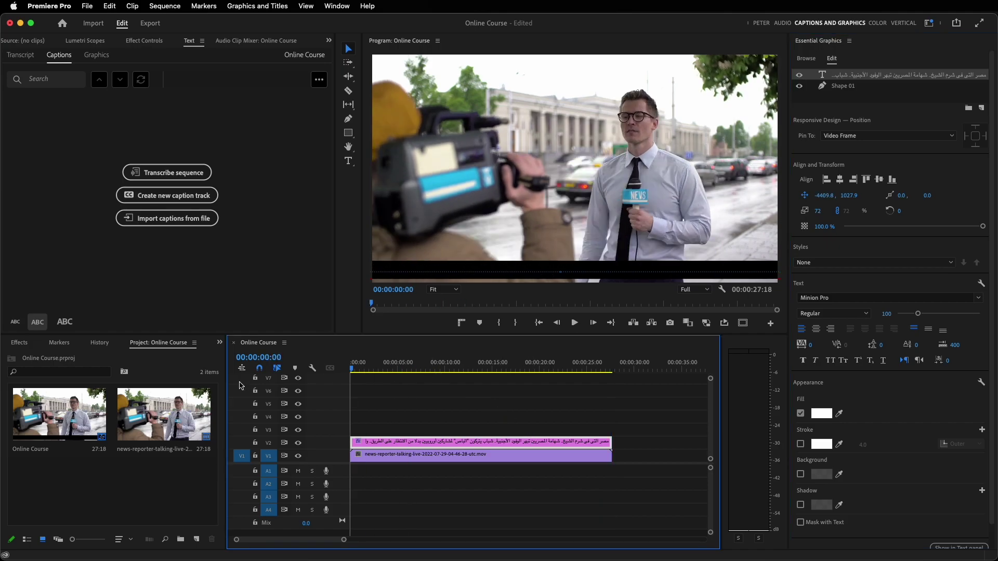
key("space")
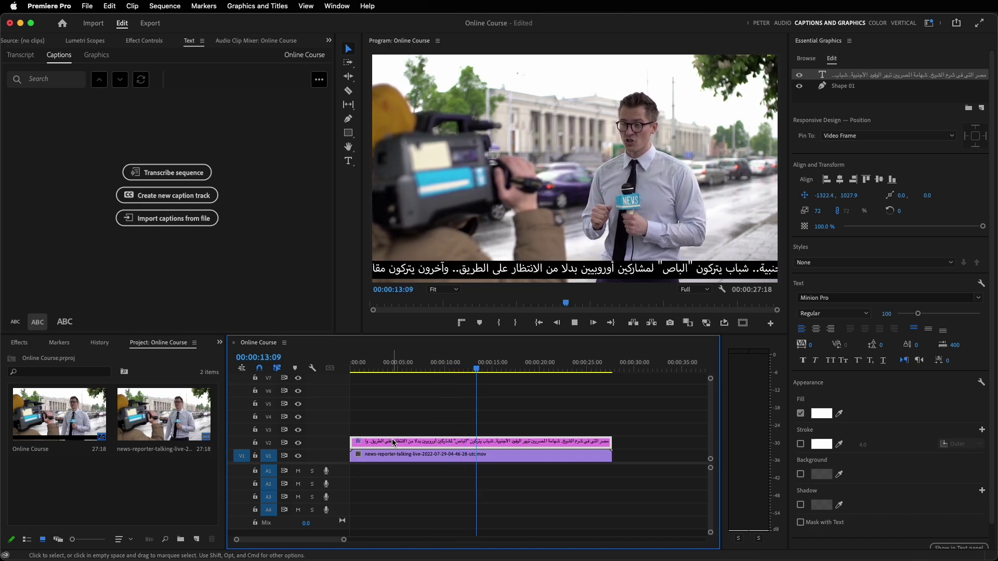
key("space")
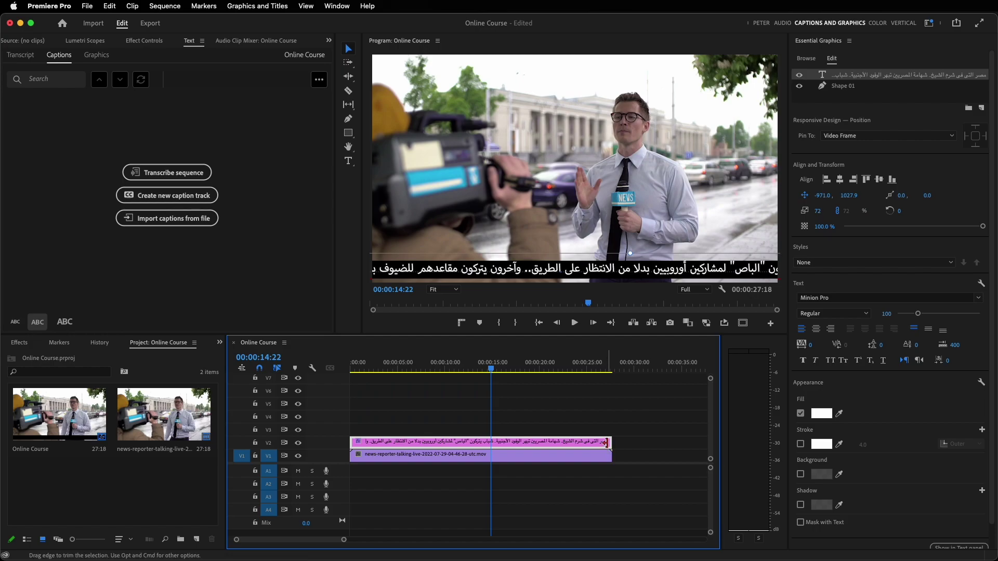
- Extend the ticker graphic past the reporter clip's end to 38:19 and review around 13 seconds
left_click_drag(611, 441, 695, 438)
key("space")
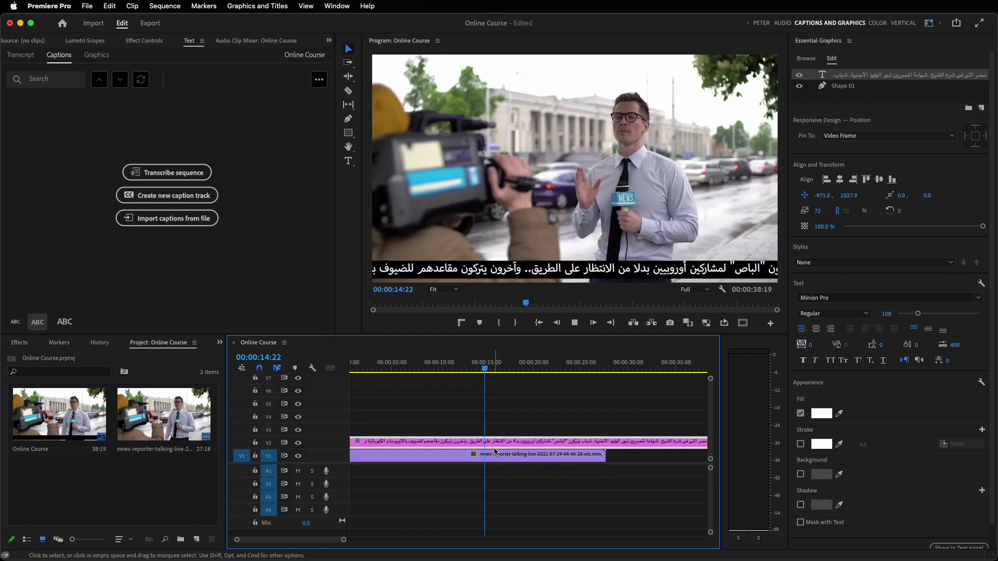
key("minus")
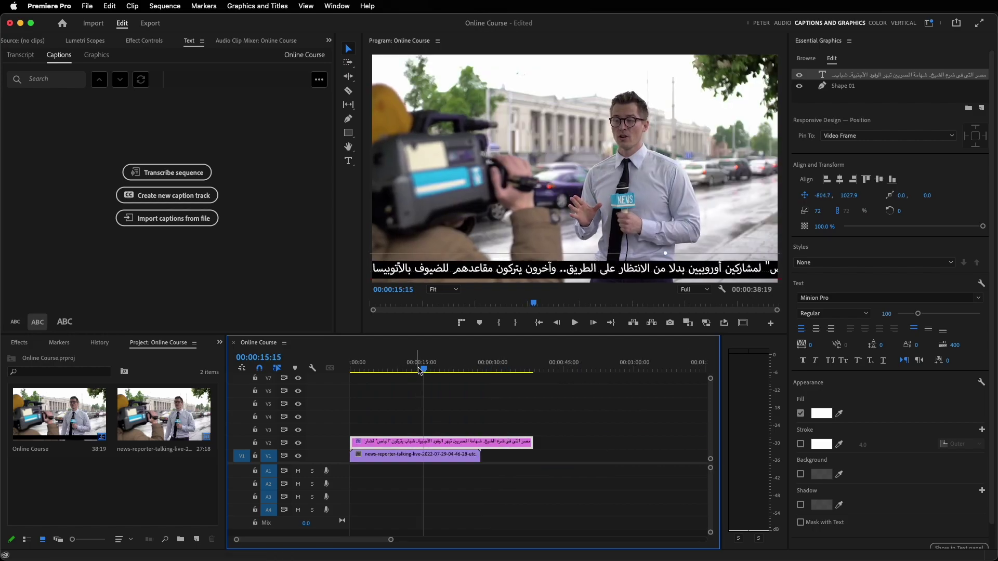
left_click(483, 370)
left_click_drag(484, 374, 454, 373)
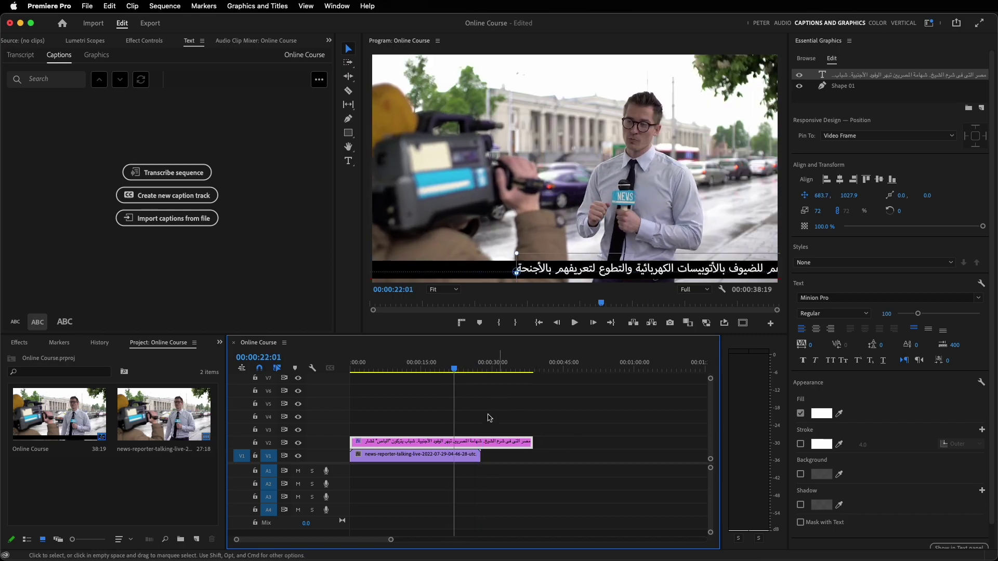
left_click_drag(455, 373, 413, 370)
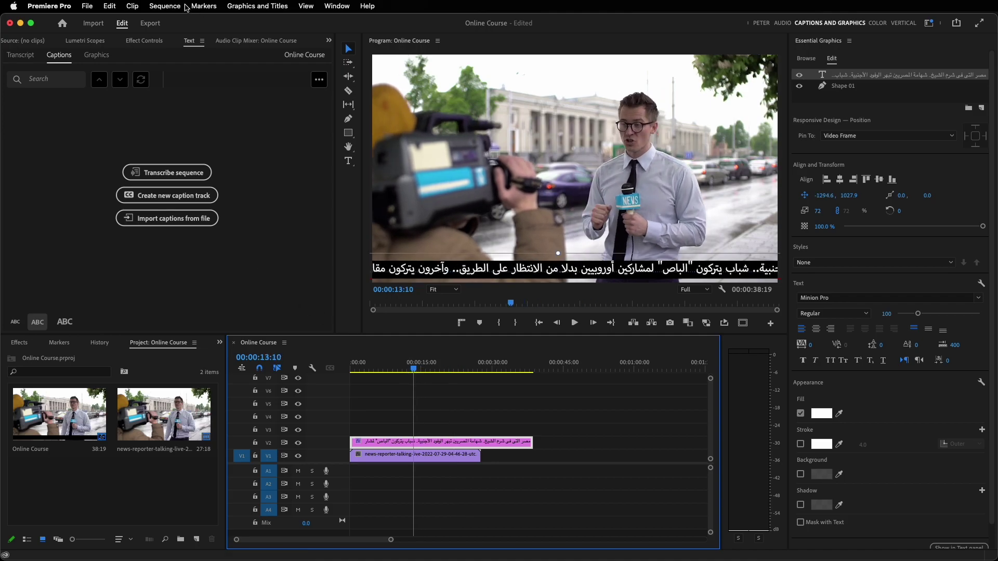
- In Effect Controls, drag the Text layer's last Position keyframe to the graphic's end, slowing the scroll
left_click(143, 41)
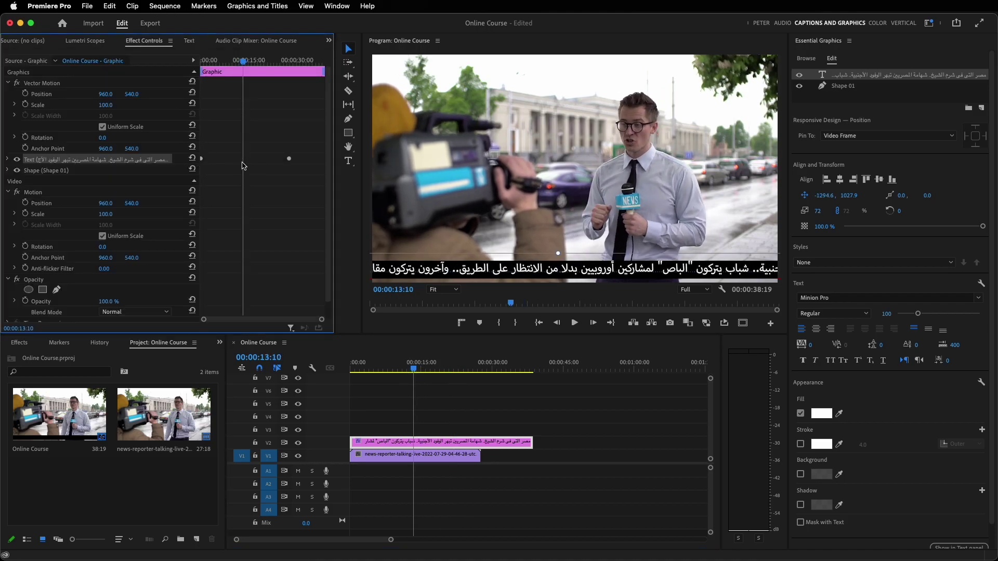
left_click(8, 160)
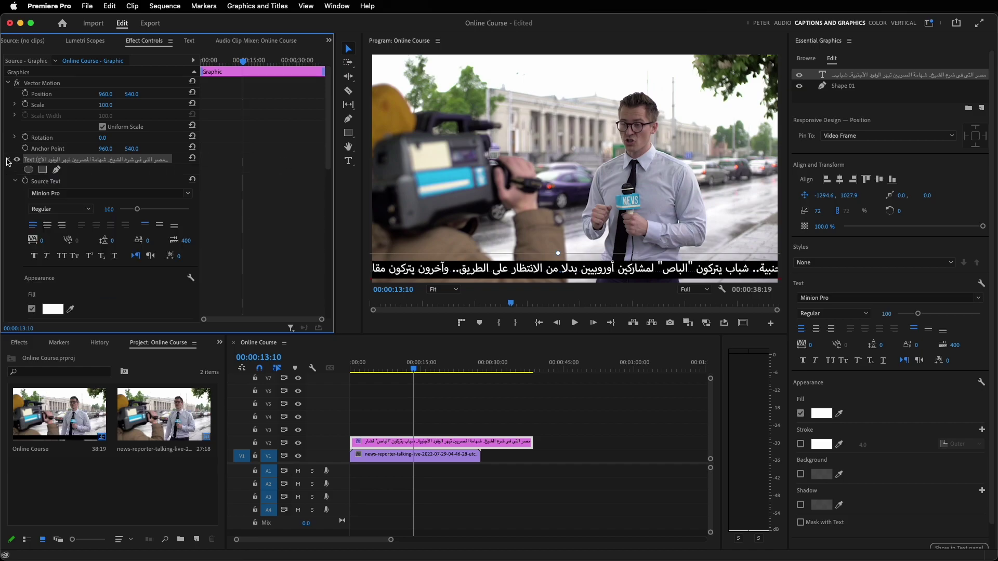
scroll(222, 229, "down", 8)
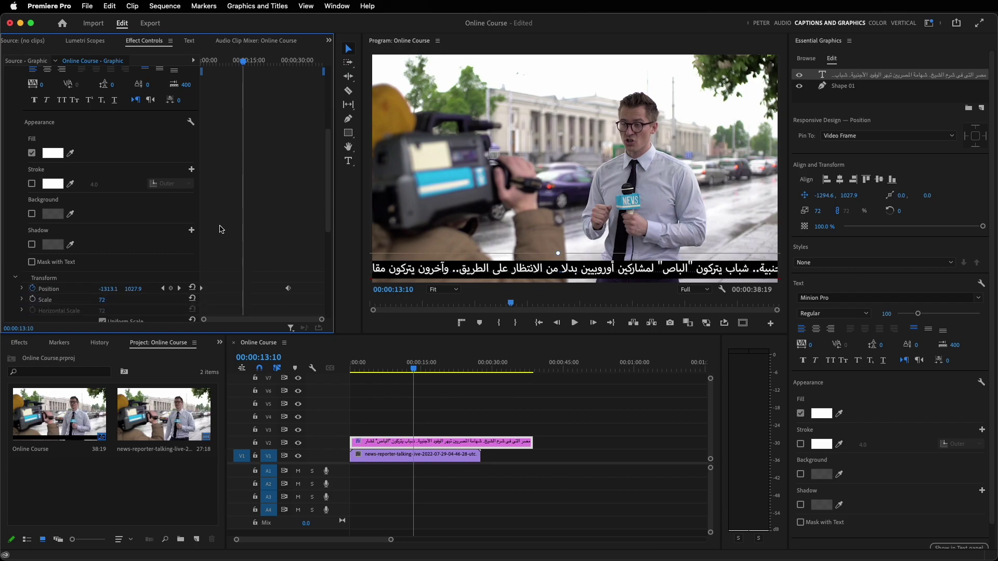
scroll(222, 229, "down", 1)
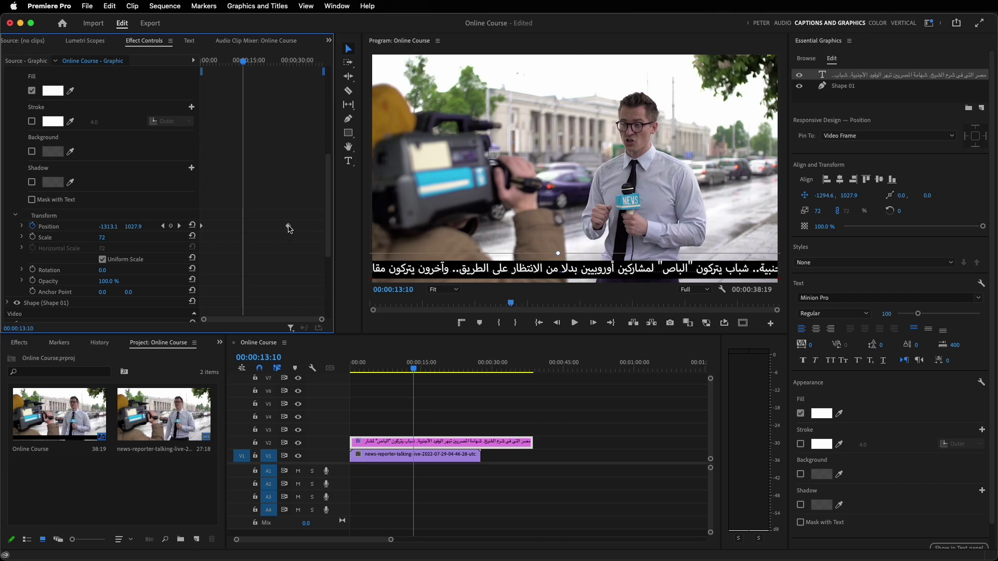
left_click_drag(290, 229, 328, 229)
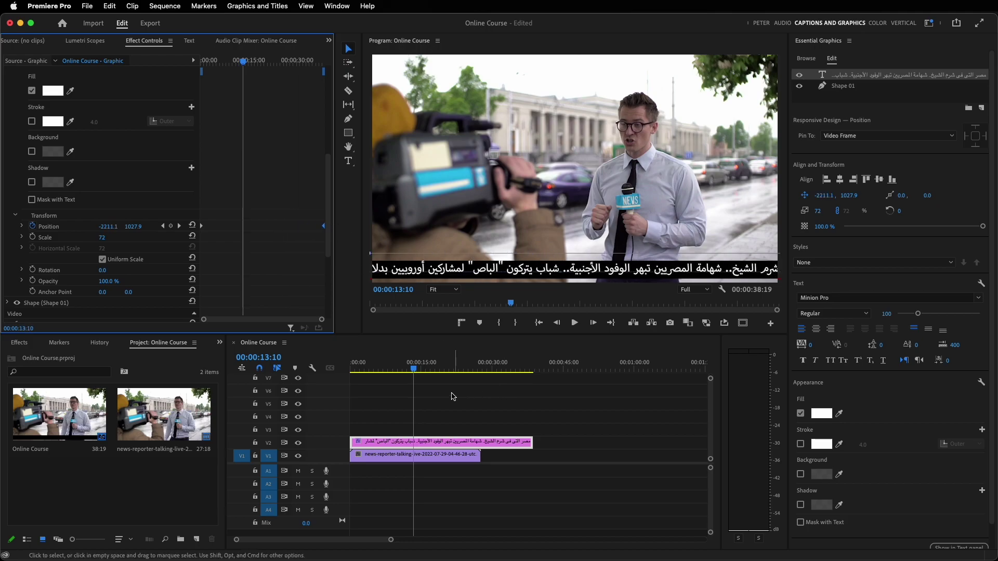
left_click(516, 412)
key("Home")
key("space")
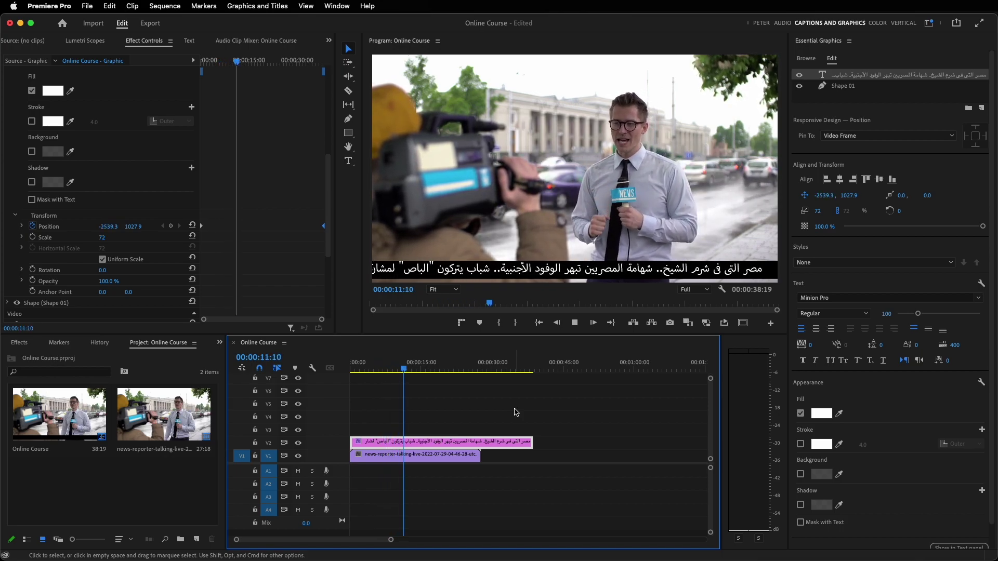
key("space")
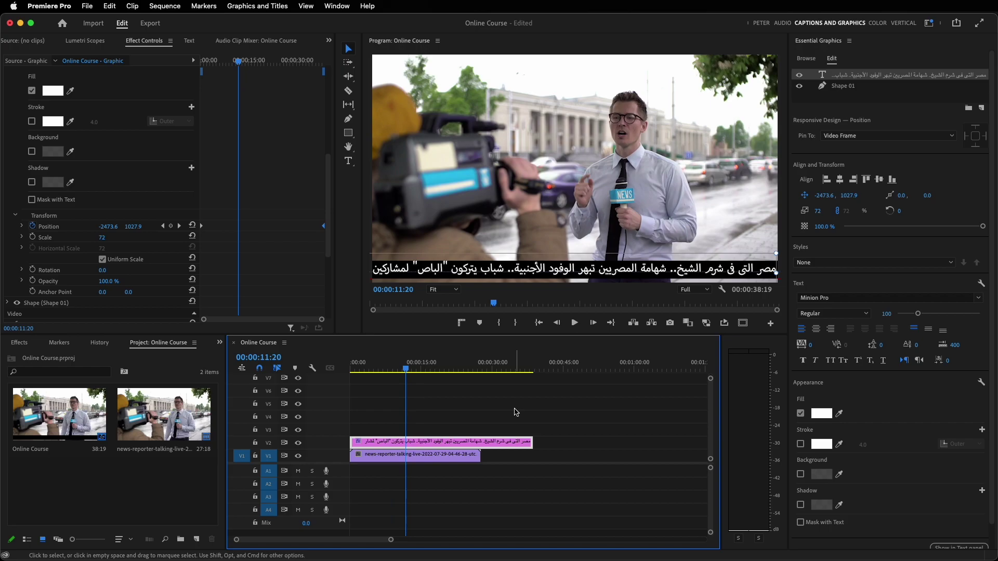
- Export the V2 ticker graphic as Motion Graphics template 'News Title' to the Desktop
right_click(433, 445)
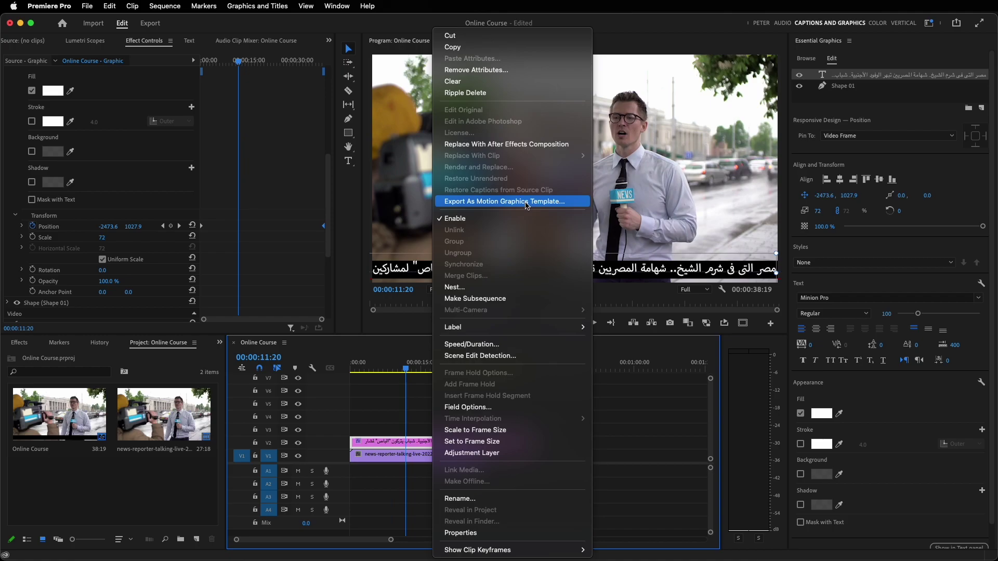
left_click(527, 204)
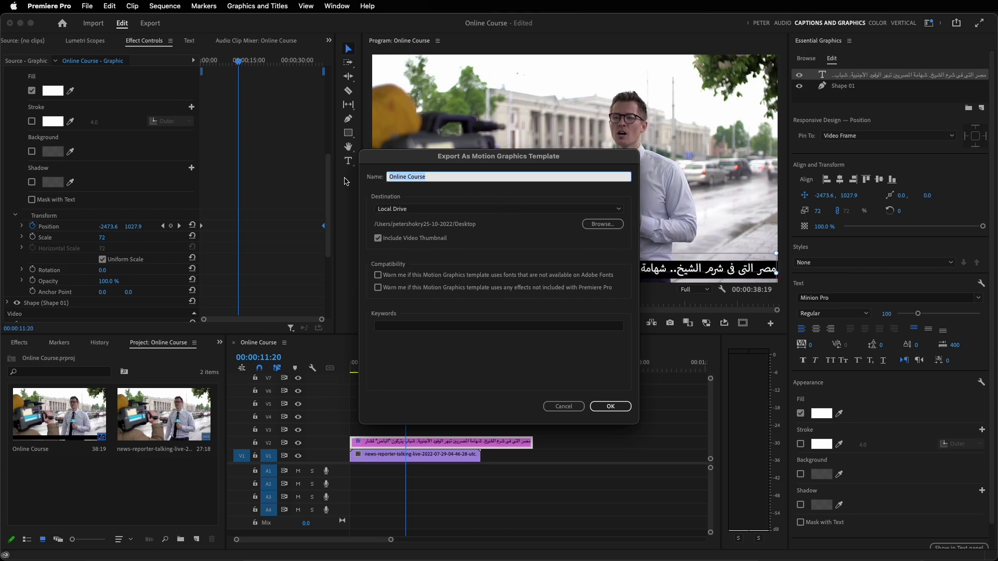
key("BackSpace")
type("News Title")
left_click(601, 230)
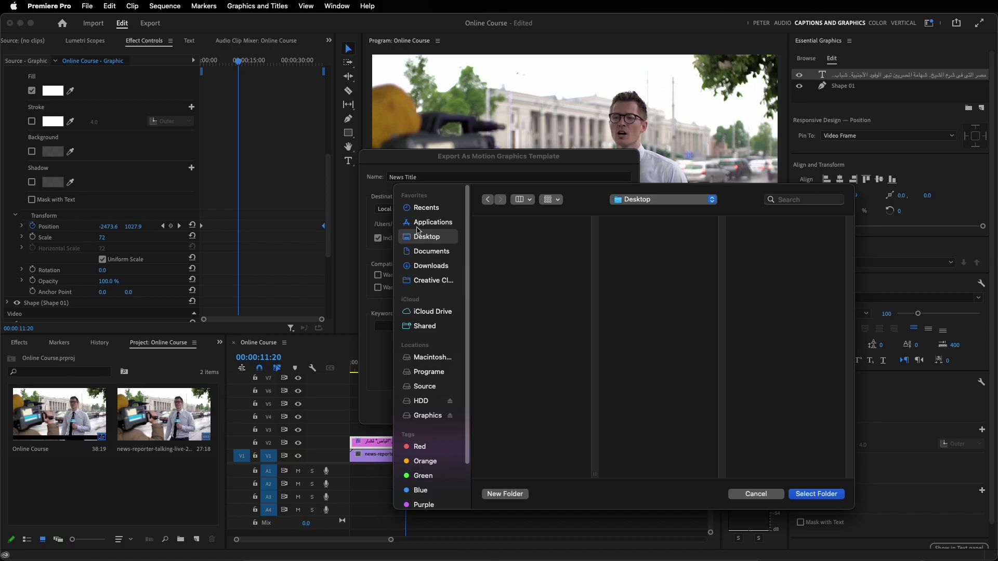
left_click(830, 498)
left_click(611, 407)
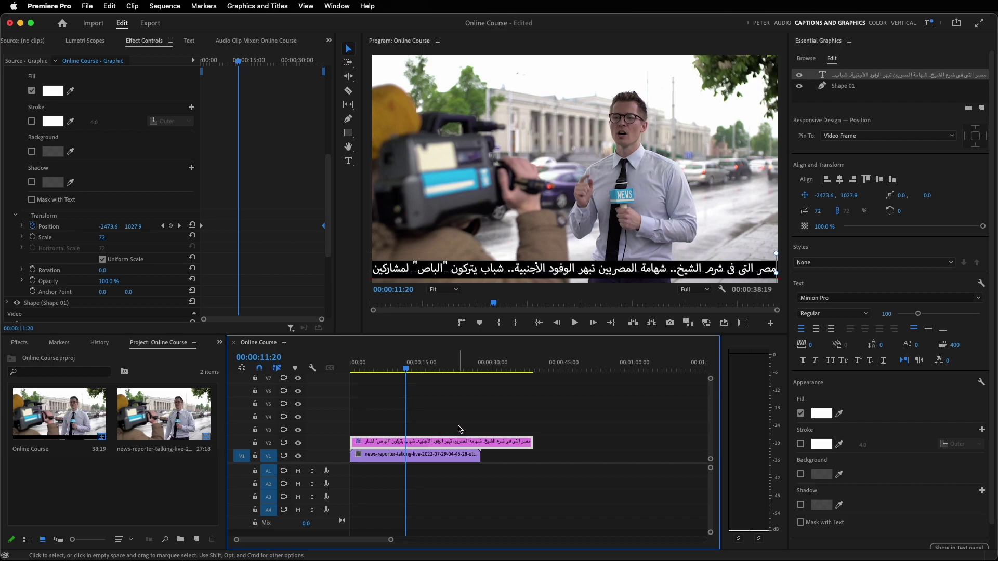
- Install News Title.mogrt from the Desktop into Essential Graphics and delete the original V2 ticker graphic
left_click(811, 59)
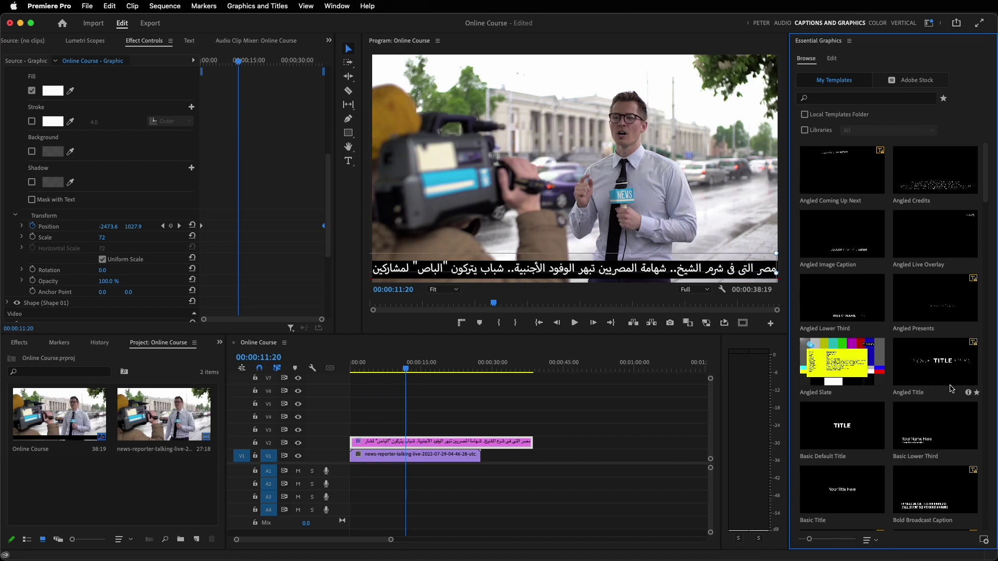
left_click(984, 540)
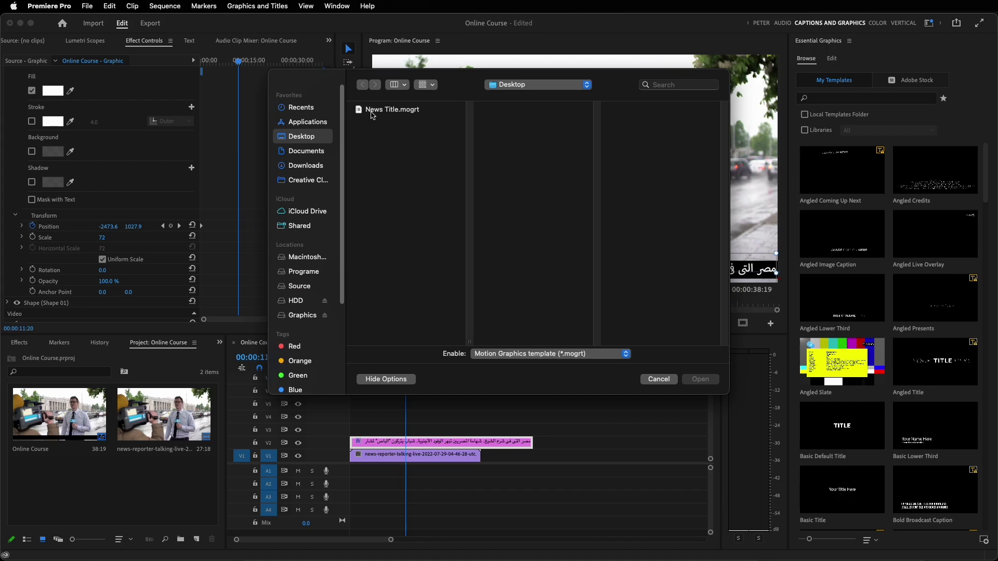
left_click(409, 110)
left_click(709, 380)
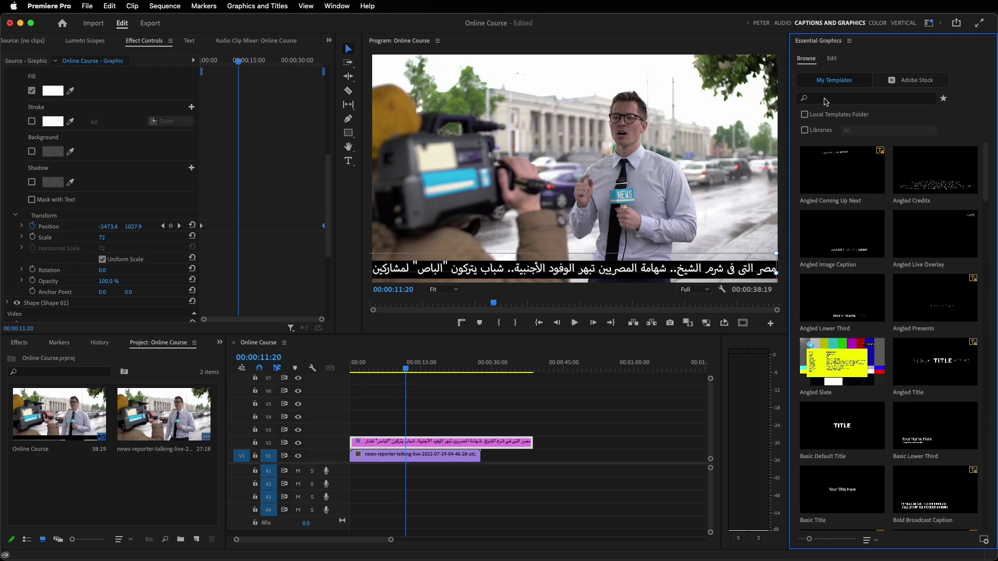
left_click(436, 446)
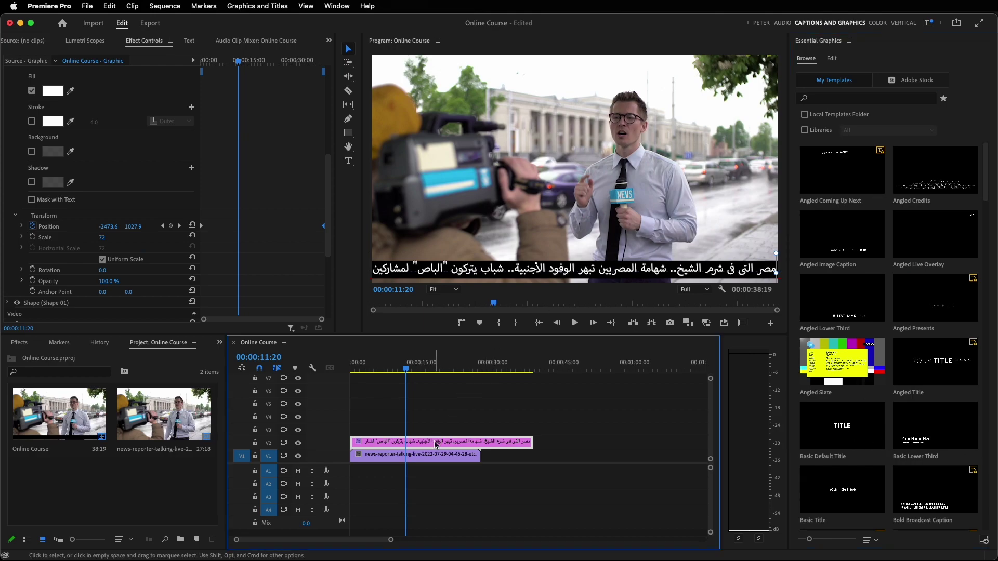
key("Delete")
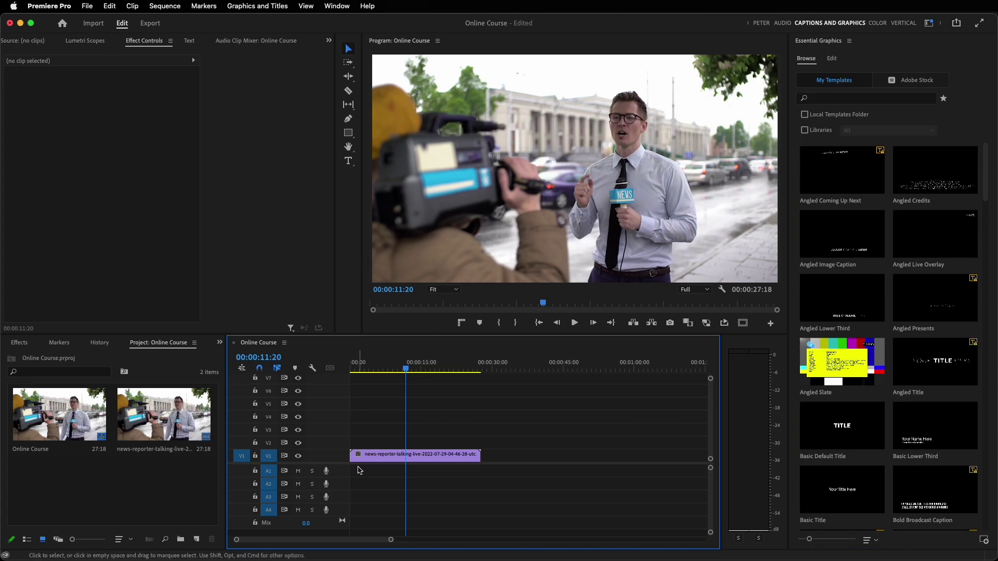
- Search templates for 'new', drop News Title onto V2 above the reporter clip, and play it back
left_click_drag(407, 368, 373, 387)
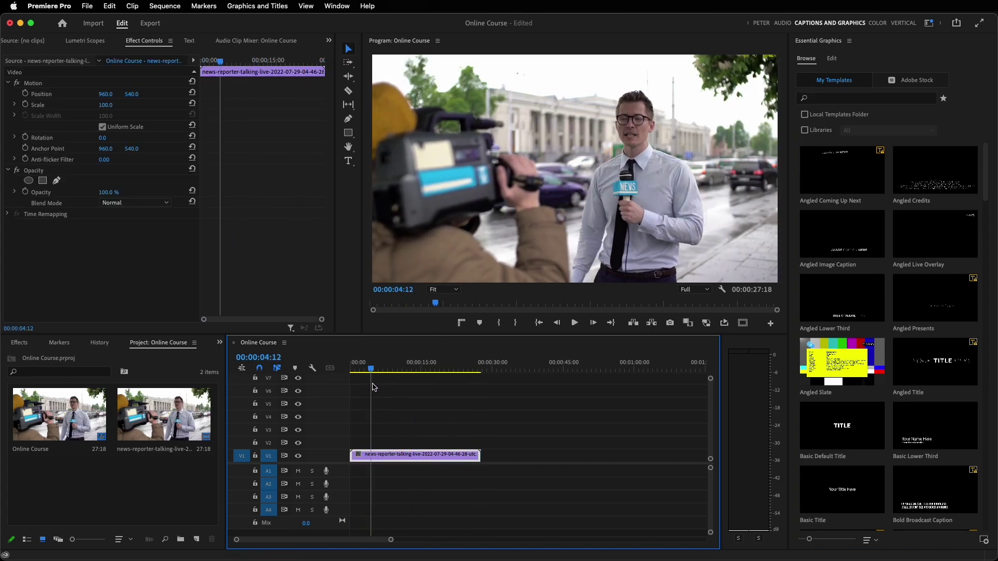
left_click(834, 97)
type("new")
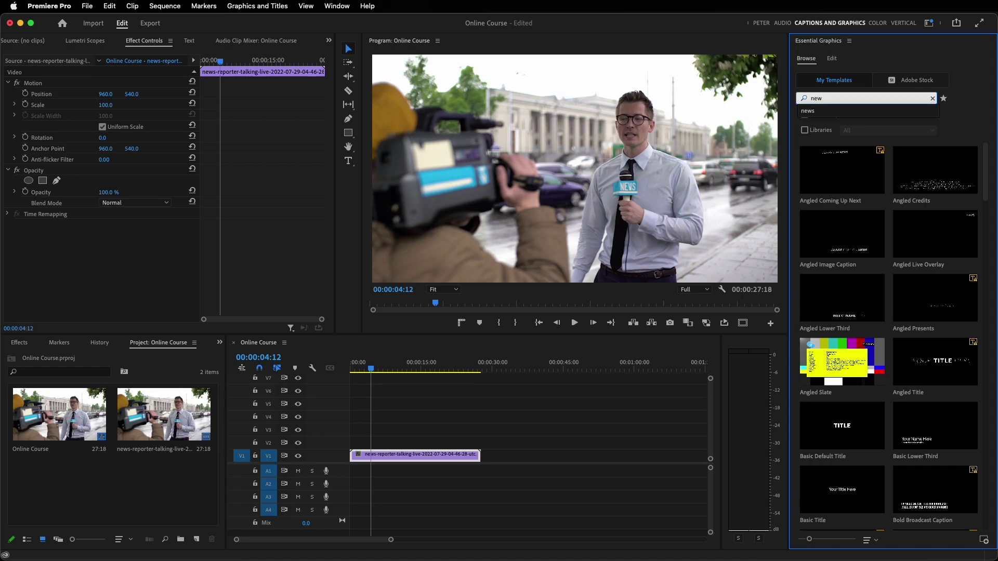
key("Return")
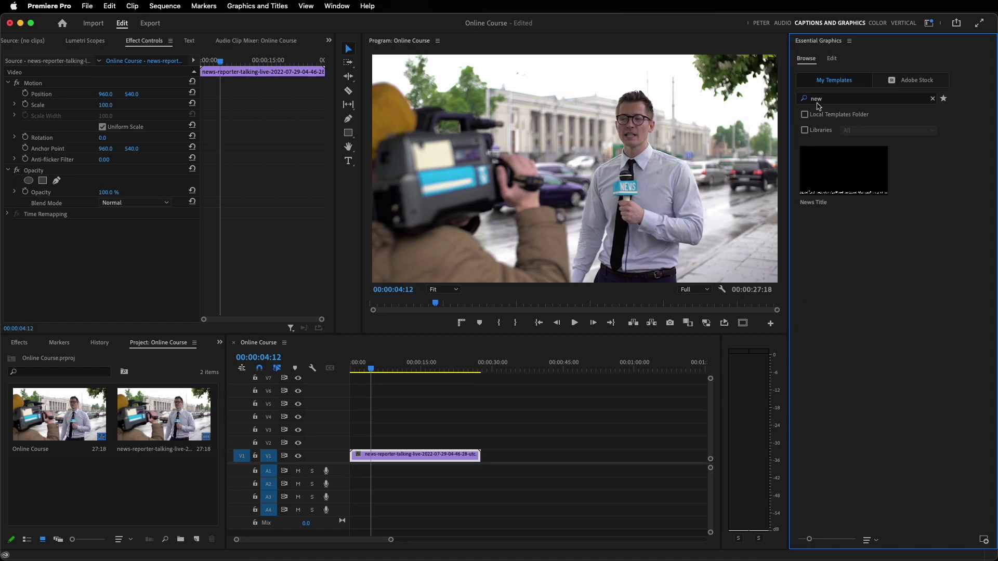
mouse_move(839, 173)
left_mouse_down()
mouse_move(738, 284)
mouse_move(436, 446)
left_mouse_up()
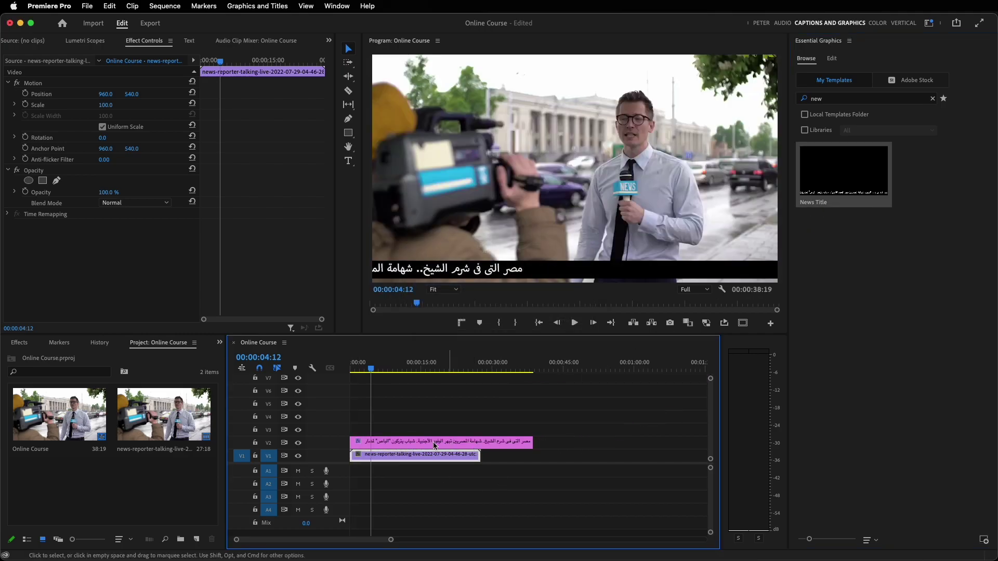
key("space")
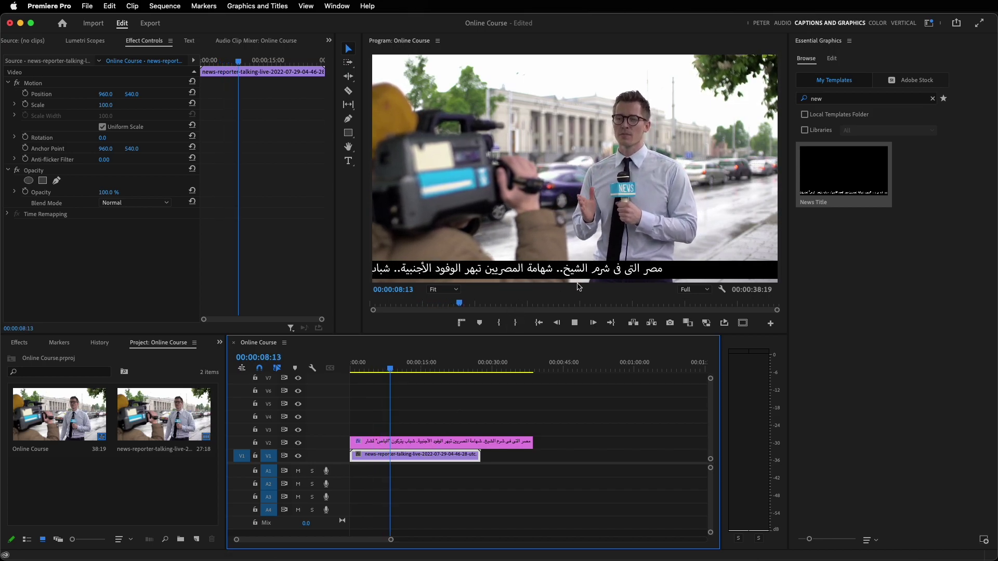
key("space")
left_click(534, 274)
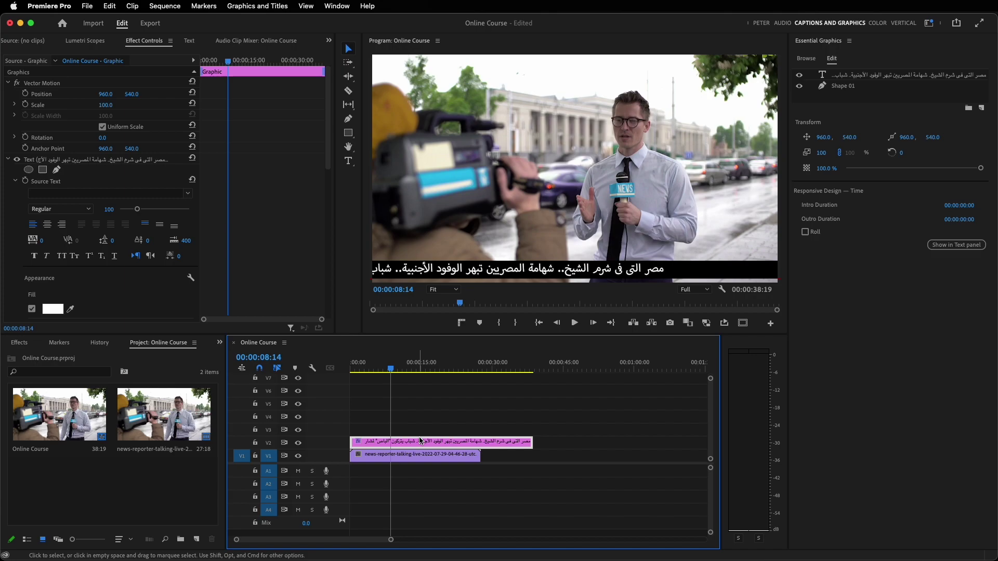
- Overwrite the ticker's Arabic line with a random Latin test string and scrub ahead to watch it scroll
double_click(533, 268)
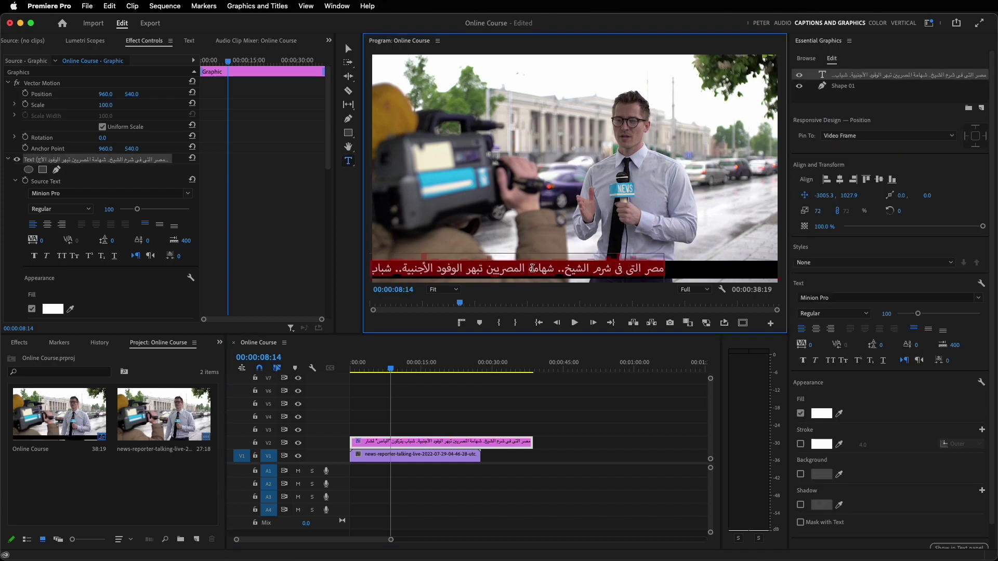
type("ftgfiduhgfniuhgfniuhgniufgniufhngiufhgniufhgi")
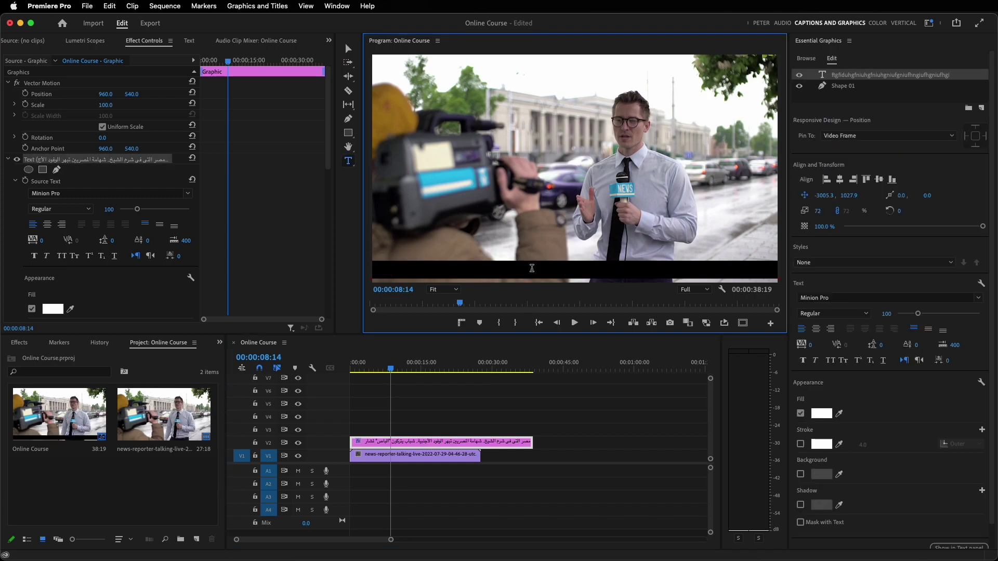
type("ufhngiufhniug")
mouse_move(390, 369)
left_mouse_down()
mouse_move(493, 372)
mouse_move(443, 372)
left_mouse_up()
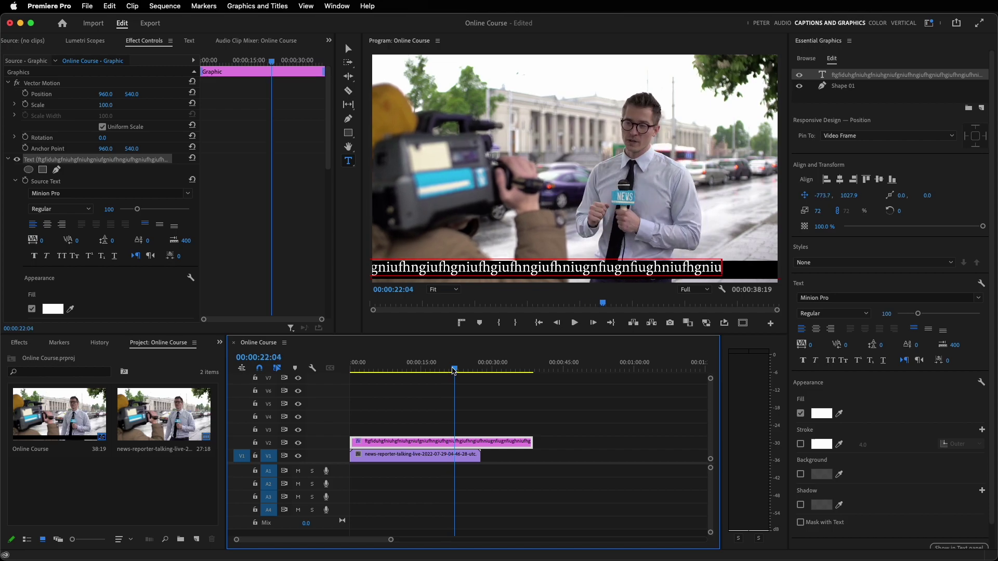